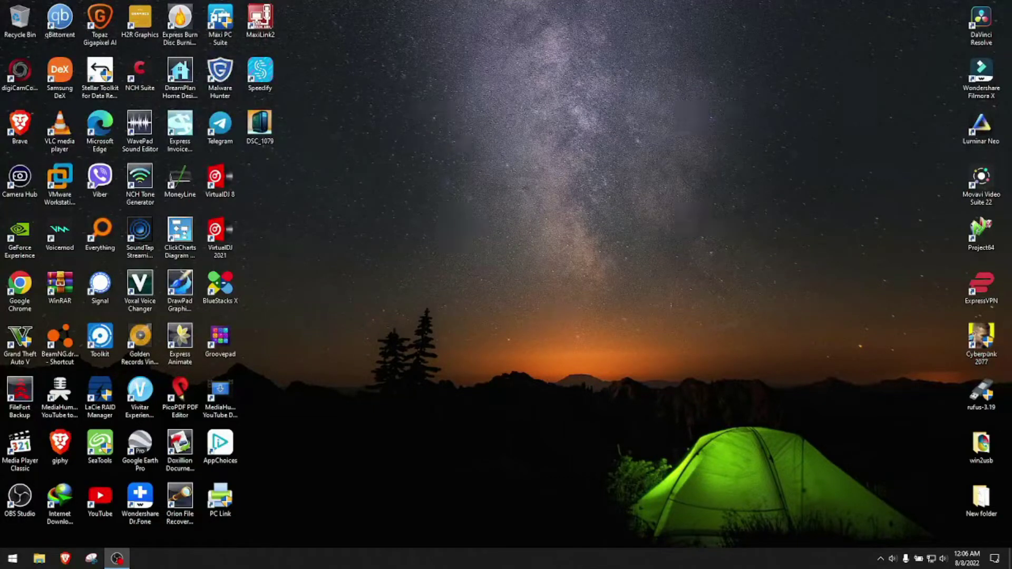
# - Open DSC_1079.jpg, the black PC tower photo, from the desktop in the photo viewer
pyautogui.doubleClick(260, 126)
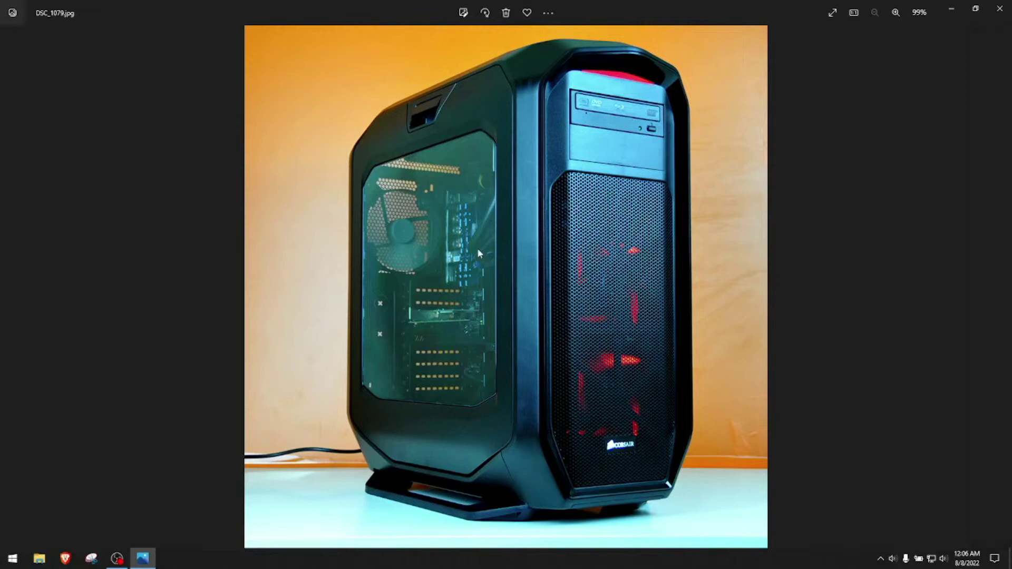
pyautogui.scroll(3, 476, 248)
pyautogui.scroll(-3, 476, 248)
# - Close the photo viewer and reopen DSC_1079.jpg with Edit with Paint 3D
pyautogui.click(999, 9)
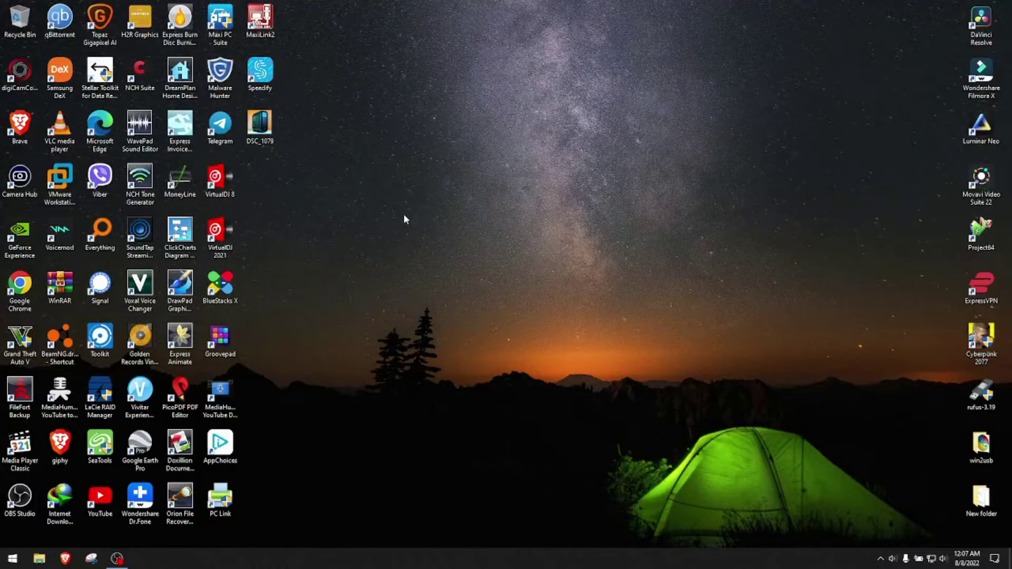
pyautogui.rightClick(259, 124)
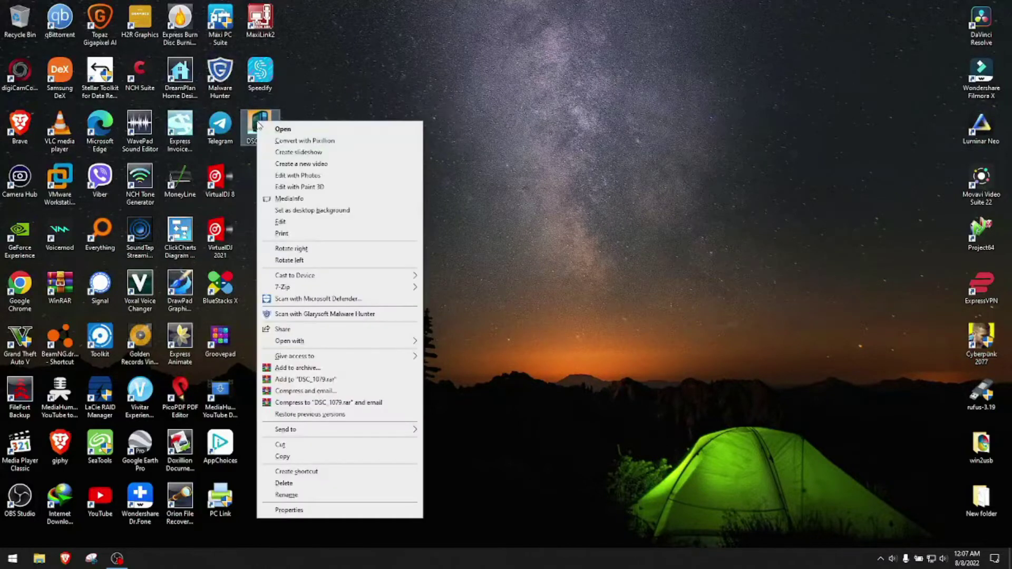
pyautogui.click(317, 188)
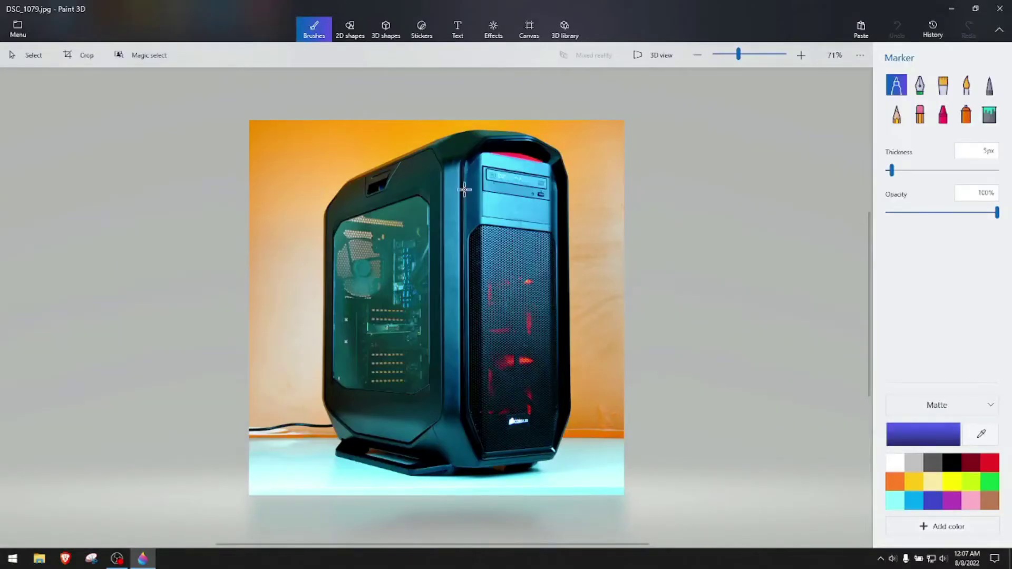
# - With Magic select, trim the selection box tightly to the case on all four sides and generate the tower cutout
pyautogui.click(141, 56)
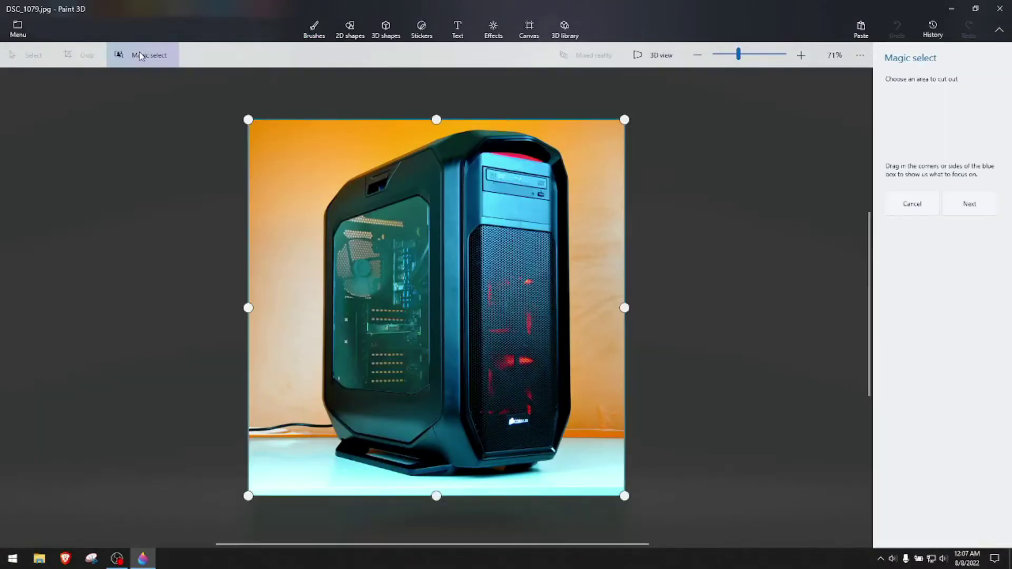
pyautogui.moveTo(247, 307); pyautogui.dragTo(315, 306)
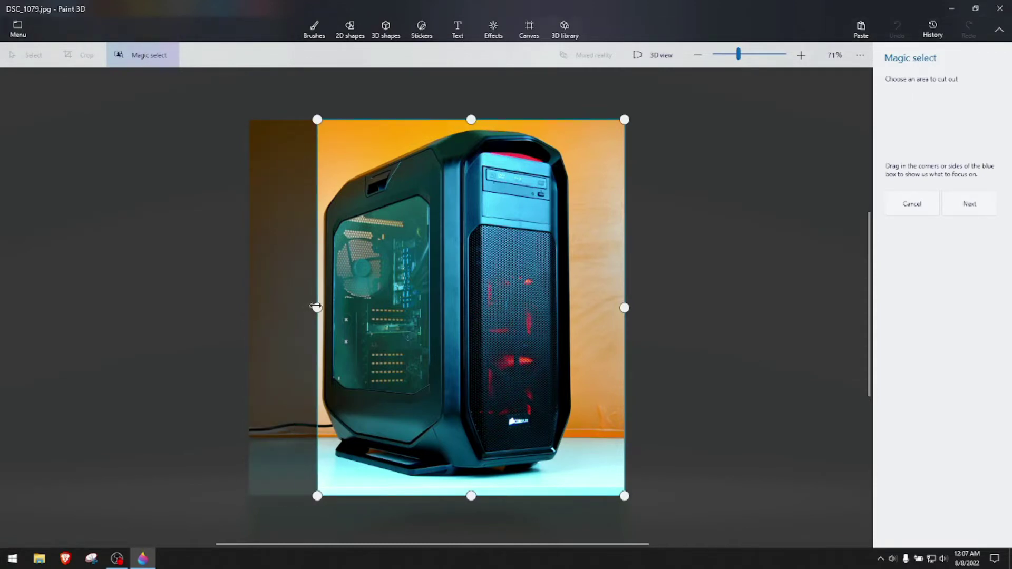
pyautogui.moveTo(624, 308); pyautogui.dragTo(577, 307)
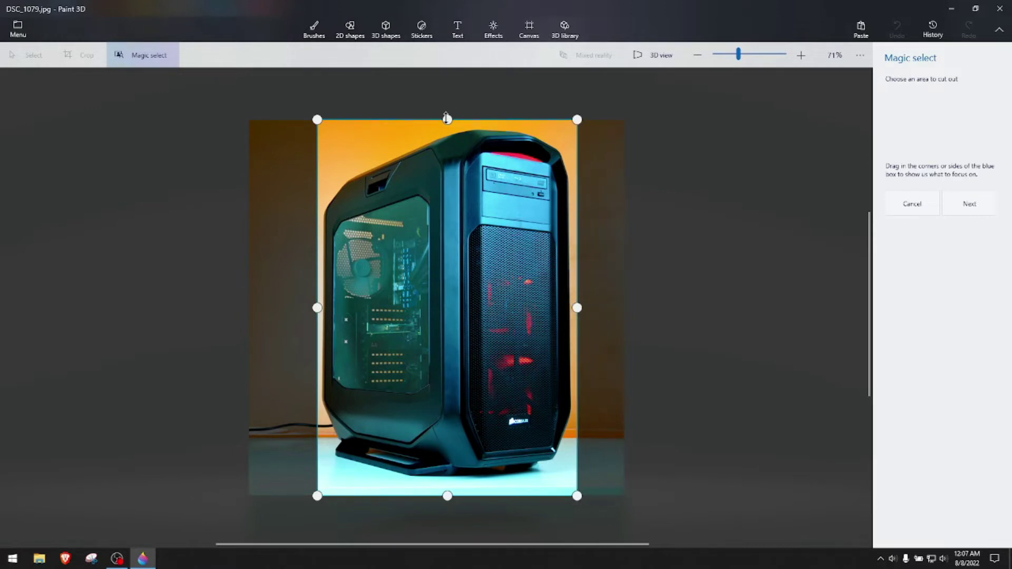
pyautogui.moveTo(447, 118); pyautogui.dragTo(447, 126)
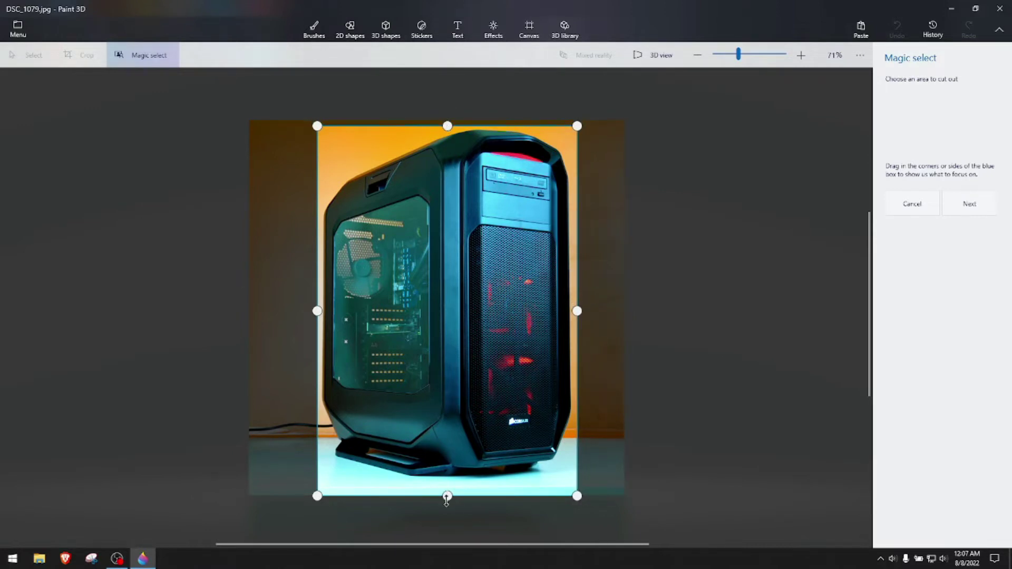
pyautogui.moveTo(447, 498); pyautogui.dragTo(446, 486)
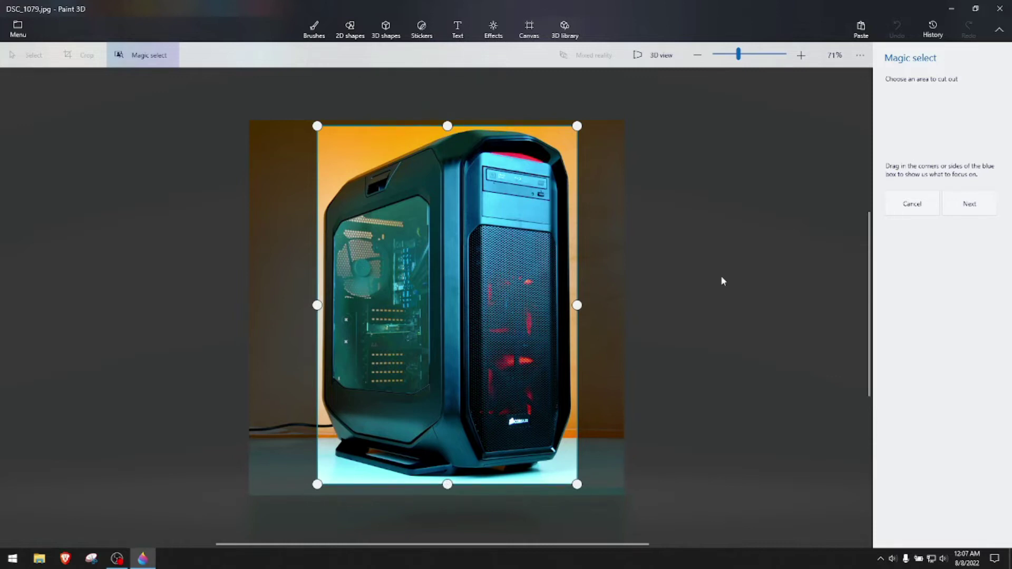
pyautogui.click(970, 204)
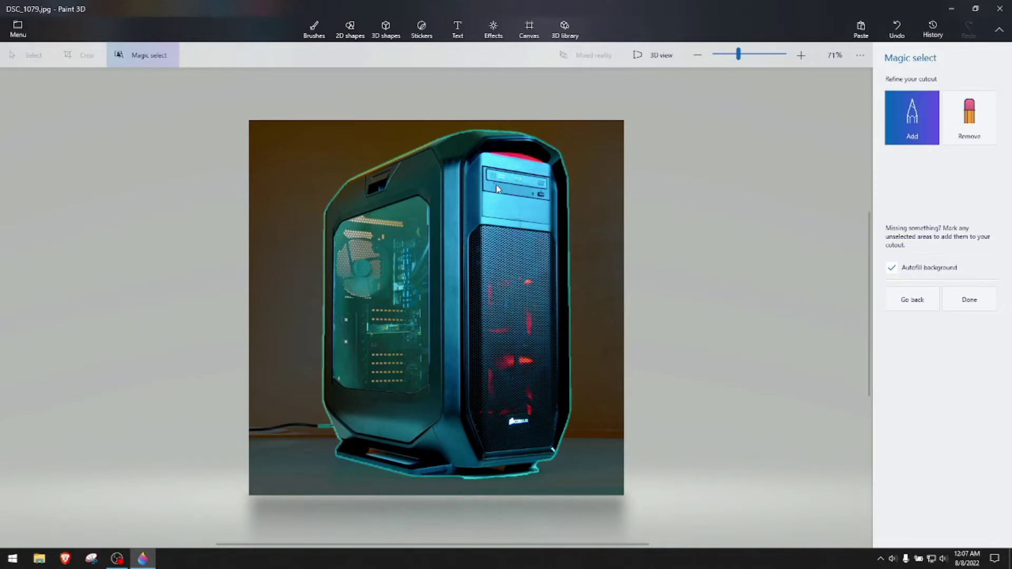
# - Switch the cutout brush to Remove and paint out the red strip atop the case
pyautogui.click(981, 120)
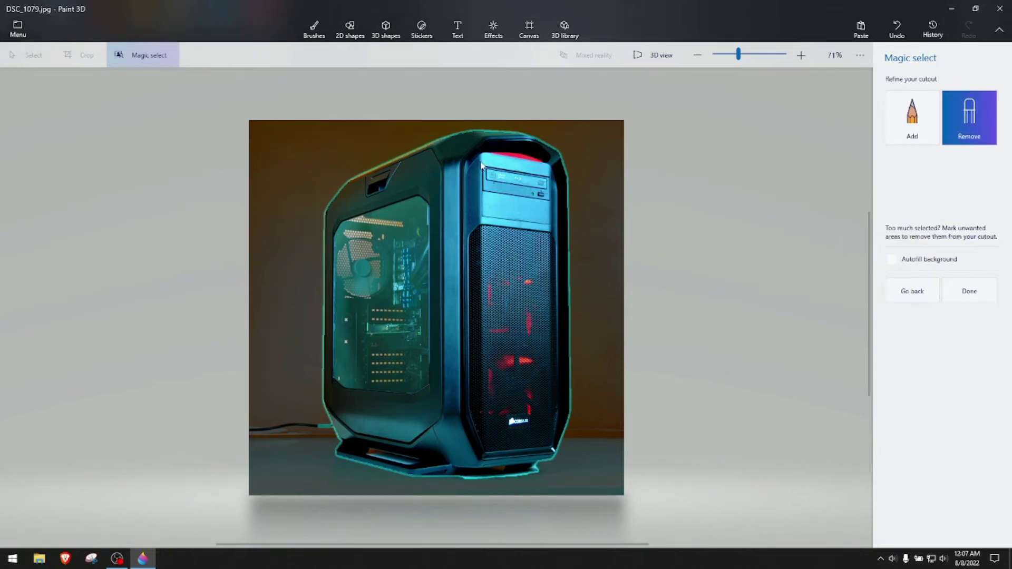
pyautogui.scroll(5, 567, 133)
pyautogui.scroll(4, 541, 143)
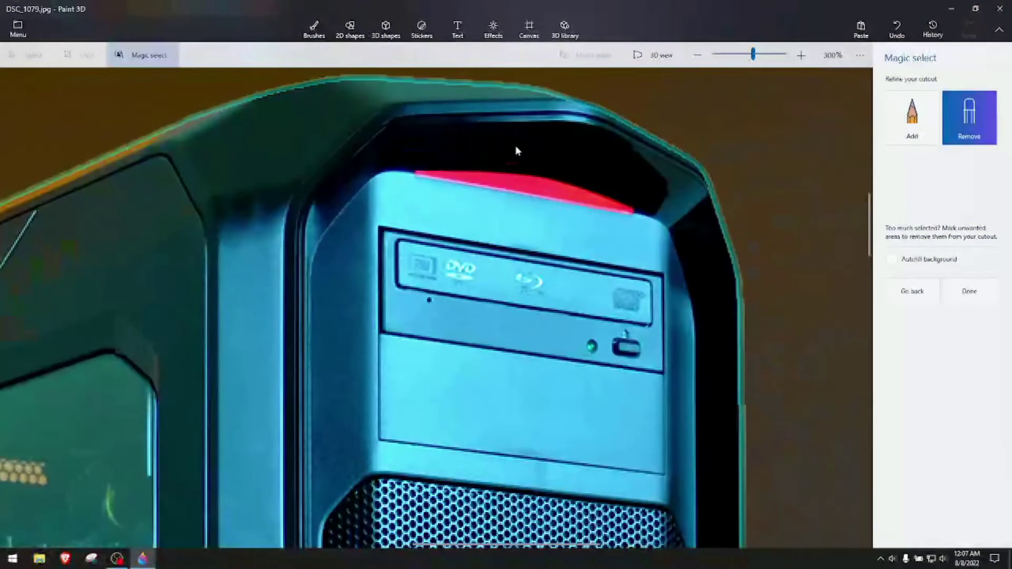
pyautogui.moveTo(484, 178); pyautogui.dragTo(597, 198)
pyautogui.scroll(-5, 542, 225)
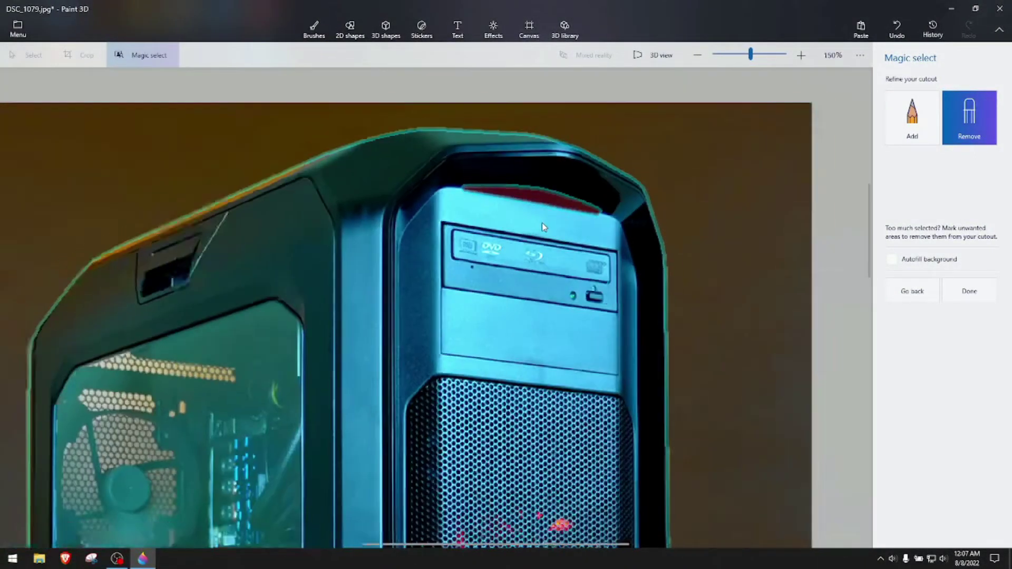
pyautogui.scroll(-4, 542, 222)
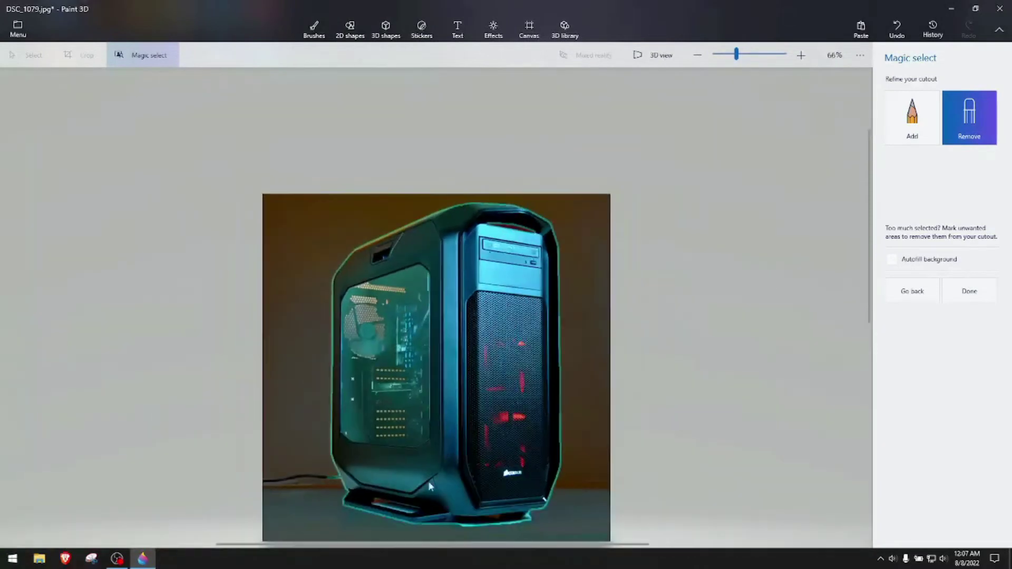
# - At 200% zoom, remove the slot in the case's base from the cutout and tidy its ends
pyautogui.scroll(3, 406, 543)
pyautogui.scroll(3, 384, 504)
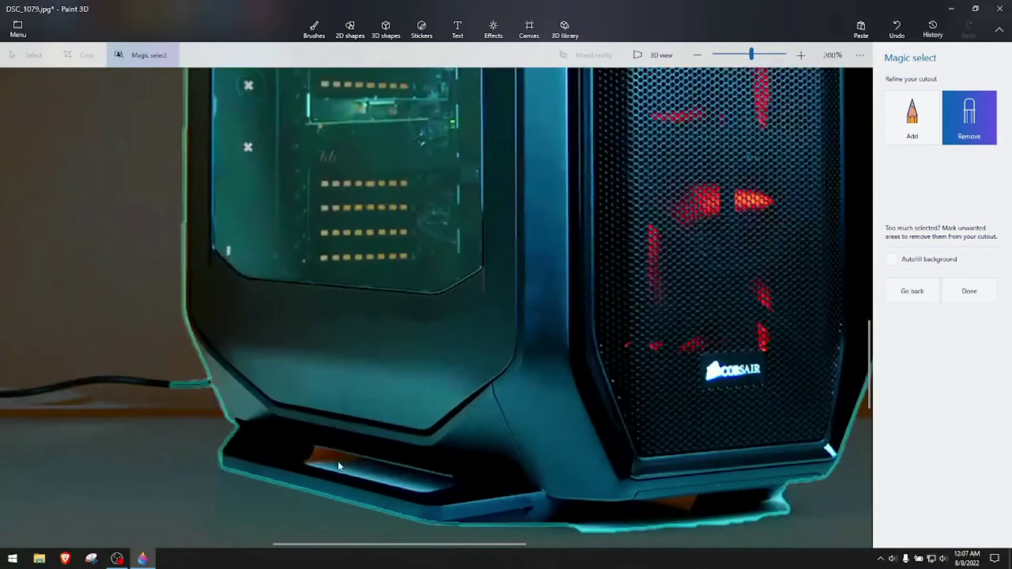
pyautogui.moveTo(329, 461); pyautogui.dragTo(423, 488)
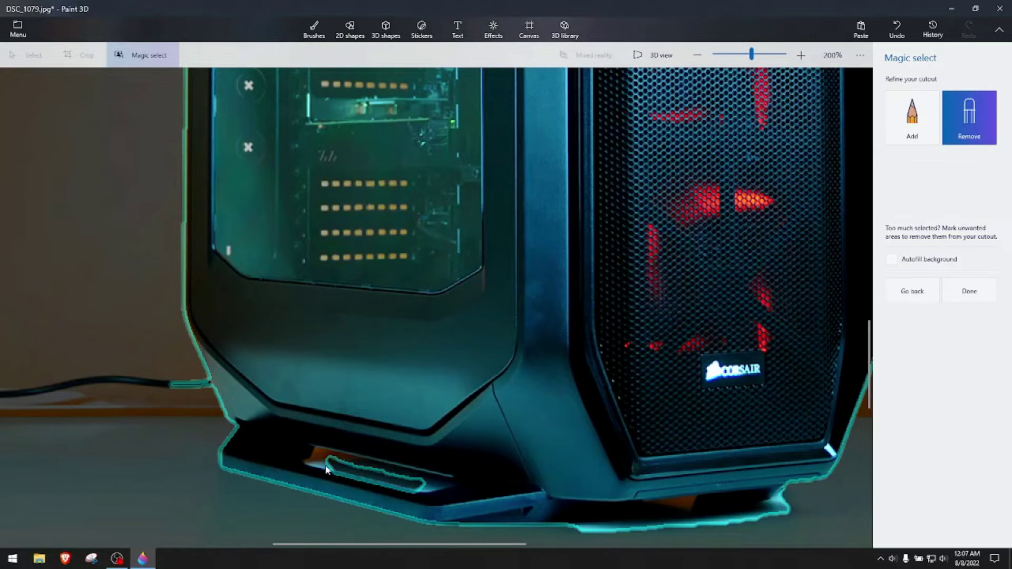
pyautogui.moveTo(314, 465)
pyautogui.mouseDown()
pyautogui.moveTo(330, 453)
pyautogui.moveTo(369, 467)
pyautogui.mouseUp()
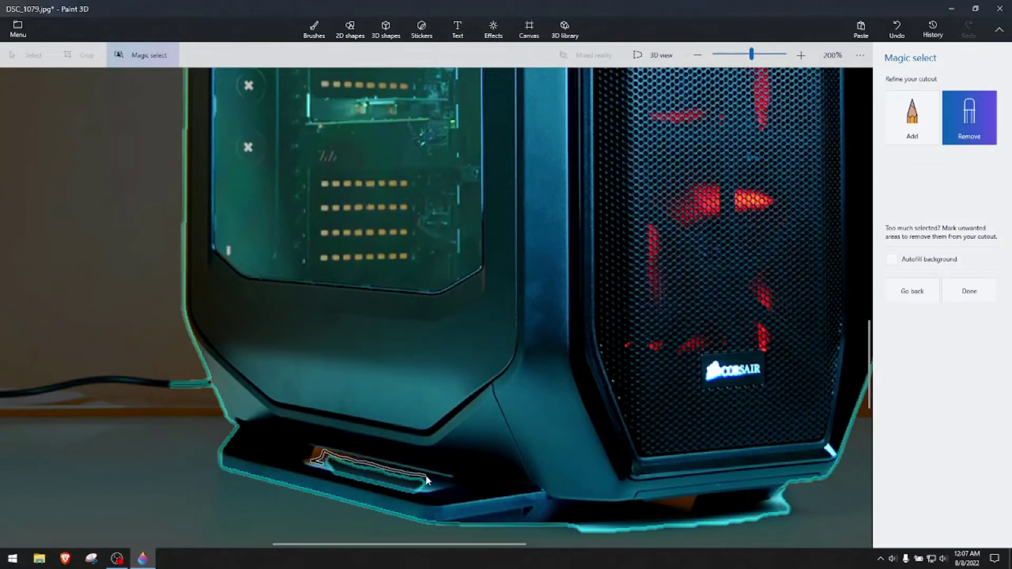
pyautogui.moveTo(439, 485); pyautogui.dragTo(428, 491)
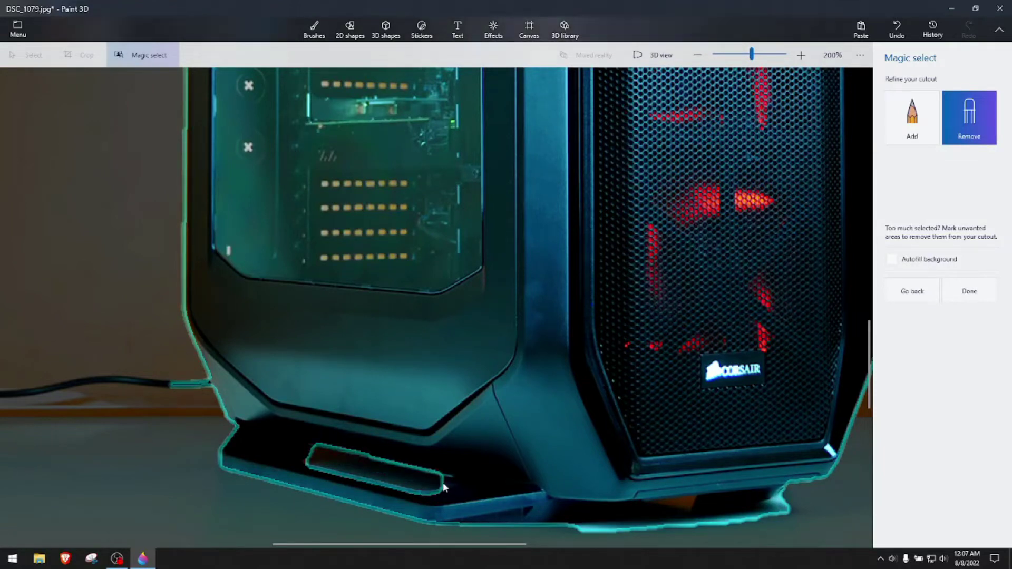
pyautogui.click(447, 482)
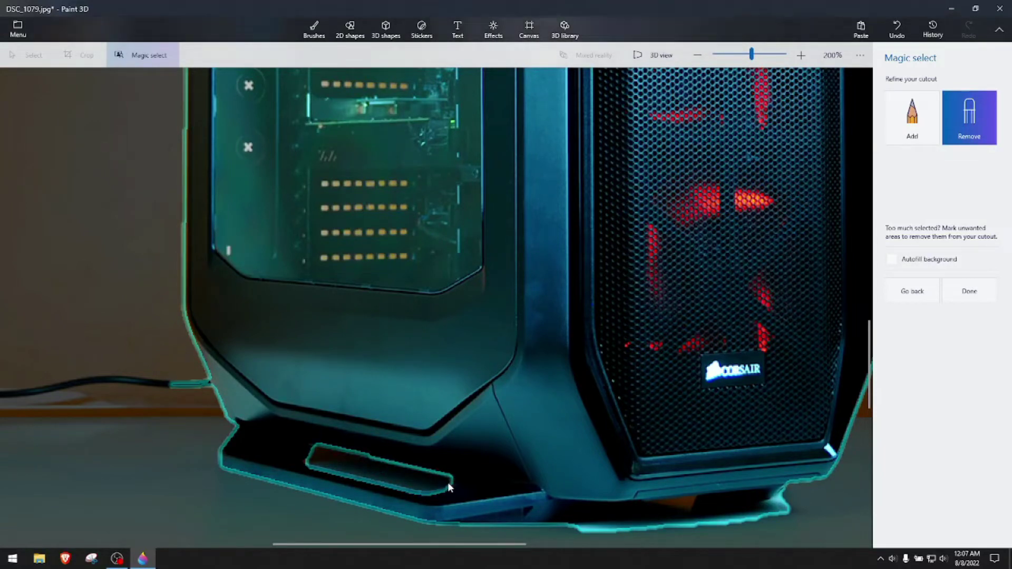
pyautogui.click(309, 464)
pyautogui.click(310, 456)
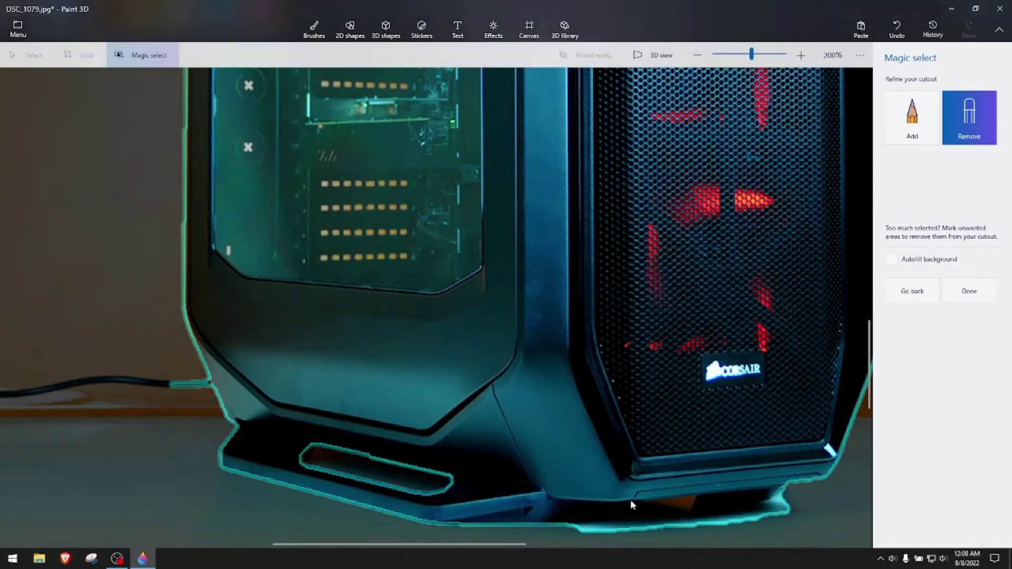
# - Remove the floor gap beneath the base between the feet and reshape the outline's ends
pyautogui.moveTo(564, 524); pyautogui.dragTo(610, 513)
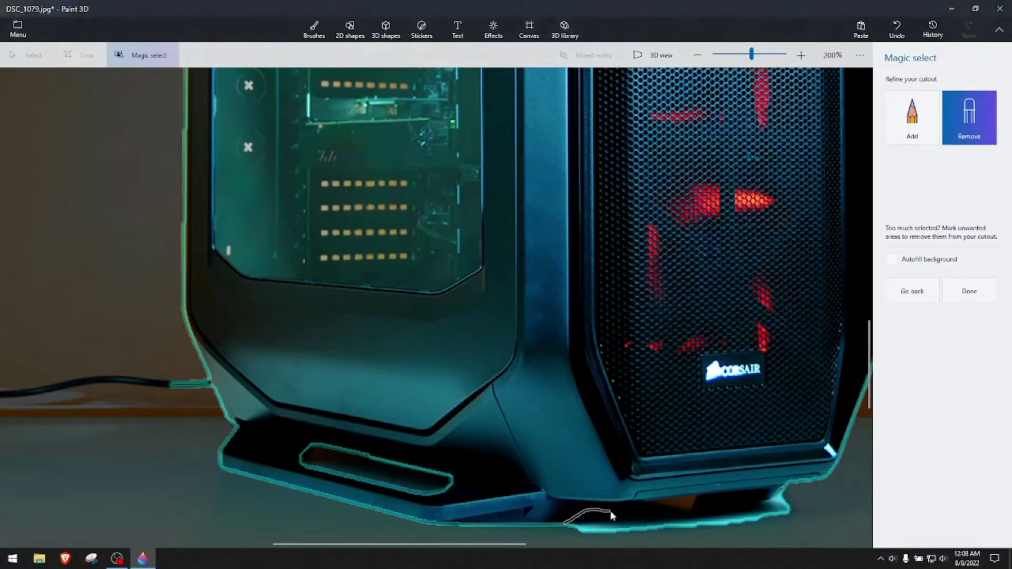
pyautogui.moveTo(679, 506); pyautogui.dragTo(676, 533)
pyautogui.click(560, 524)
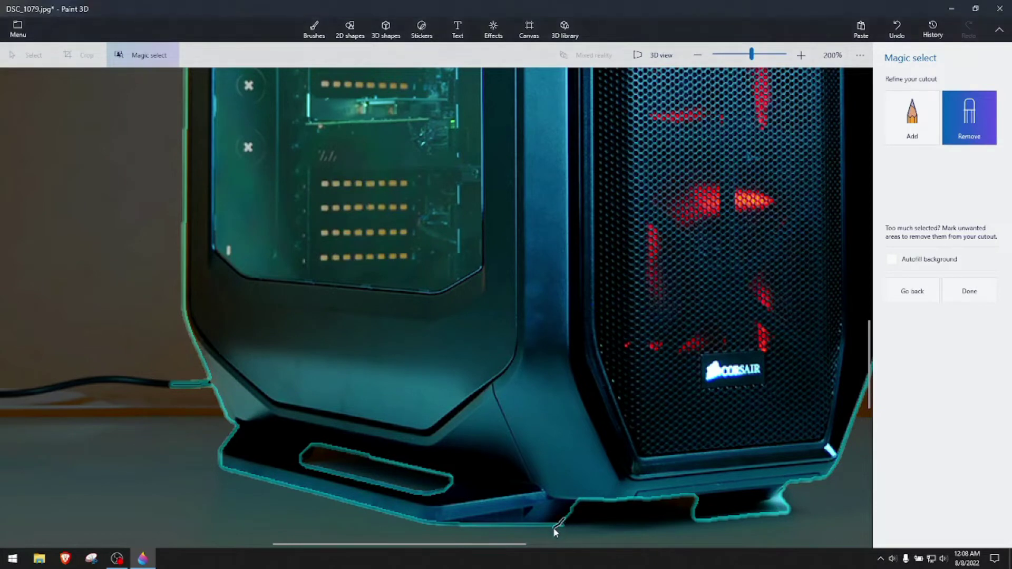
pyautogui.click(785, 501)
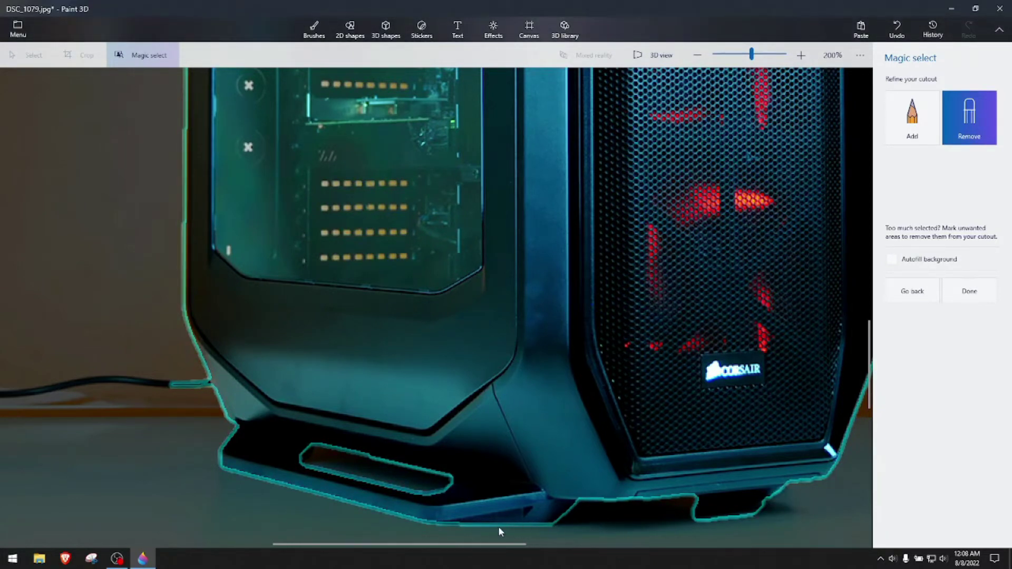
# - Clear the stray outline around the cable, check the cutout at several zooms, and accept it
pyautogui.click(196, 376)
pyautogui.scroll(-3, 427, 344)
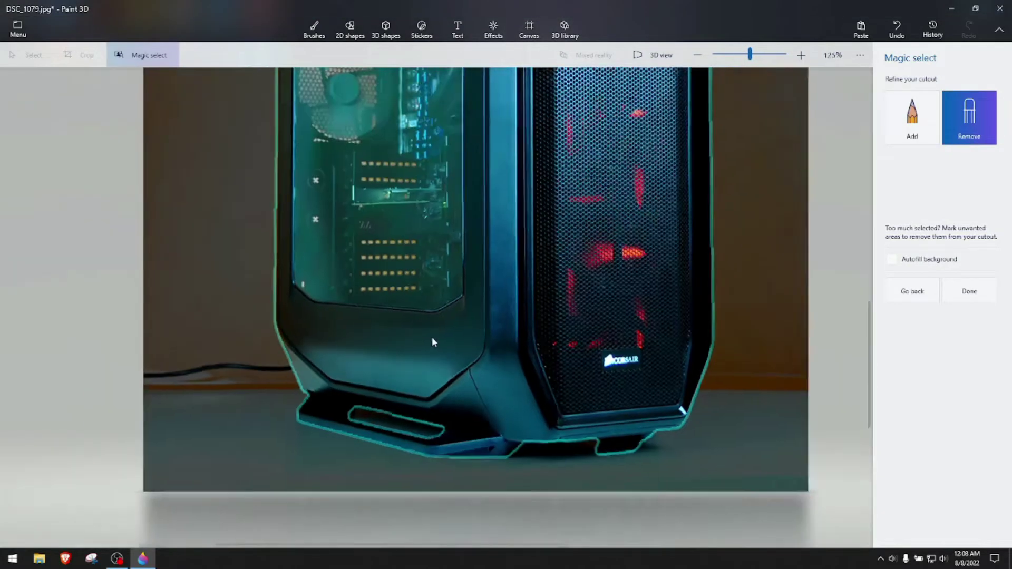
pyautogui.scroll(-2, 400, 311)
pyautogui.scroll(2, 347, 136)
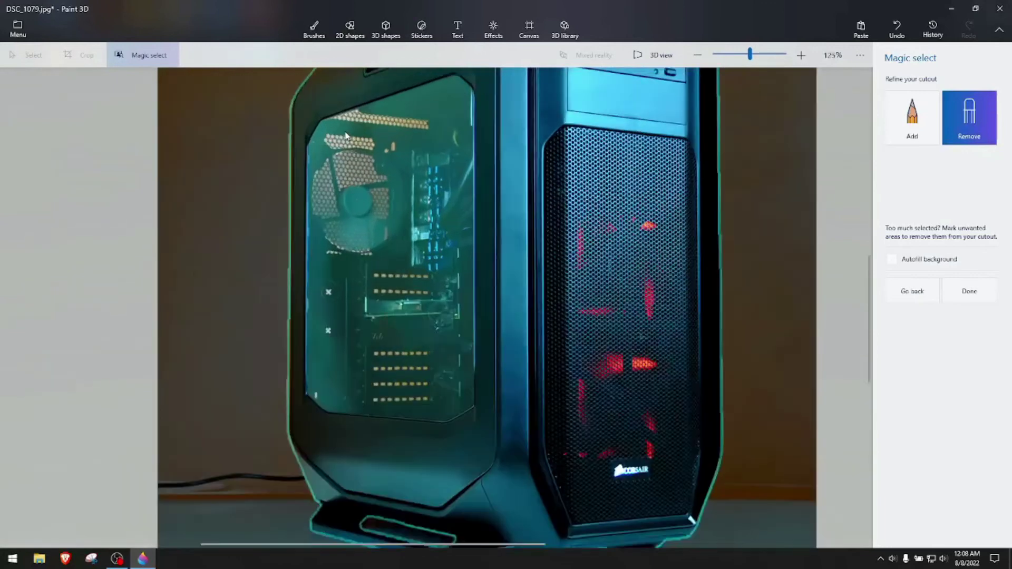
pyautogui.scroll(4, 346, 136)
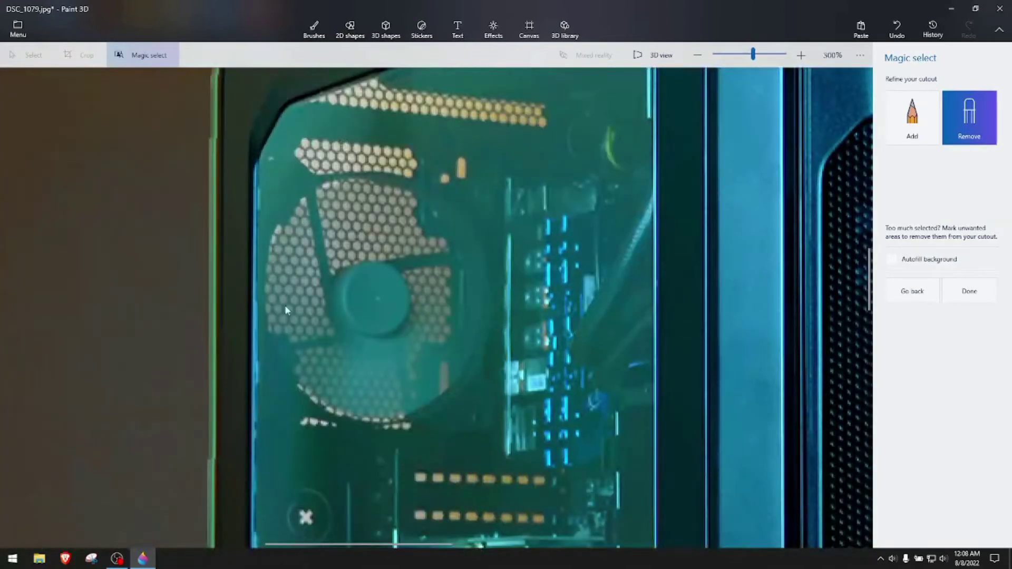
pyautogui.scroll(-5, 362, 255)
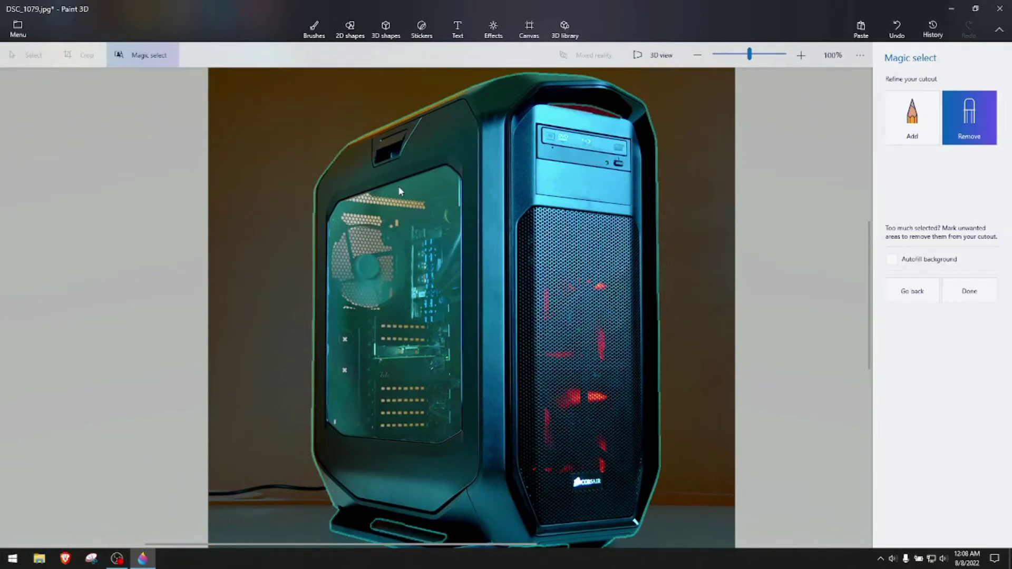
pyautogui.scroll(-1, 398, 191)
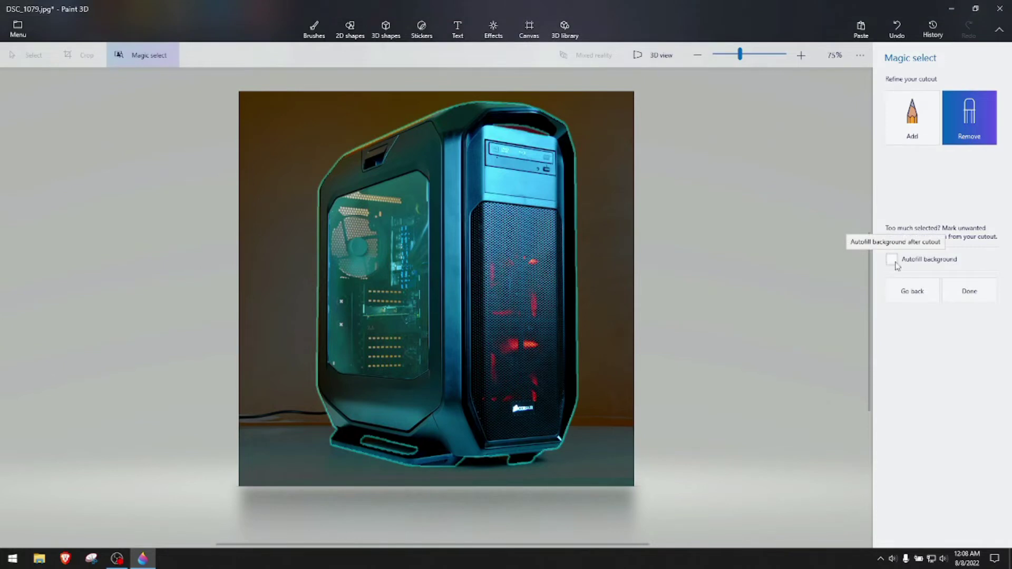
pyautogui.click(979, 300)
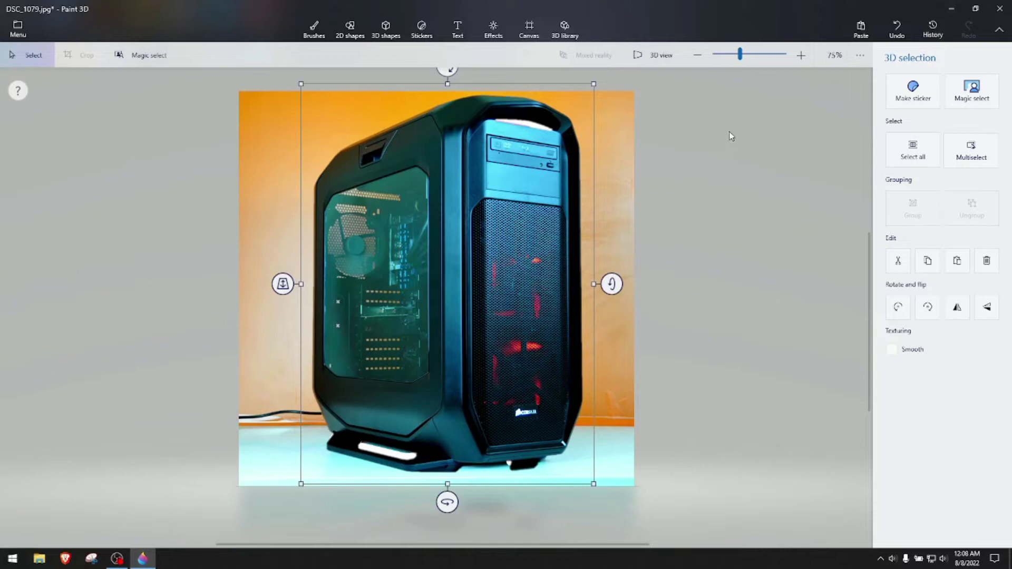
# - In the Canvas settings, turn Transparent canvas on and Show canvas off
pyautogui.click(529, 30)
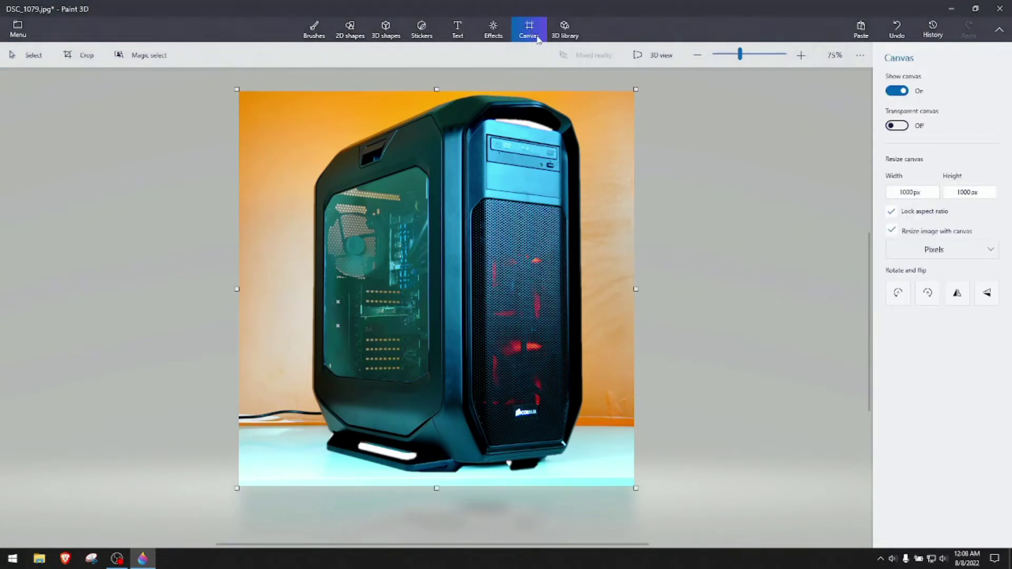
pyautogui.click(899, 127)
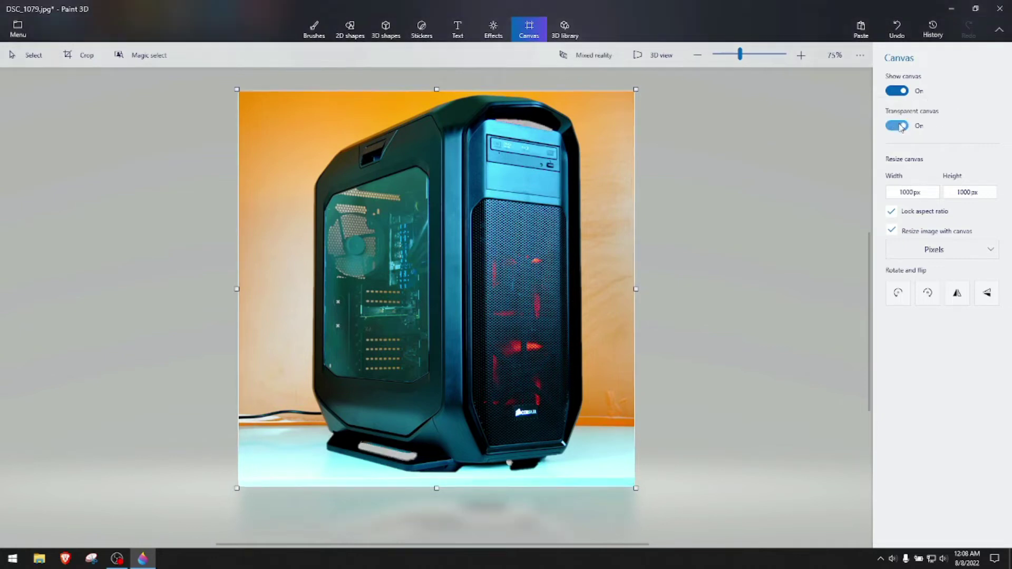
pyautogui.click(893, 91)
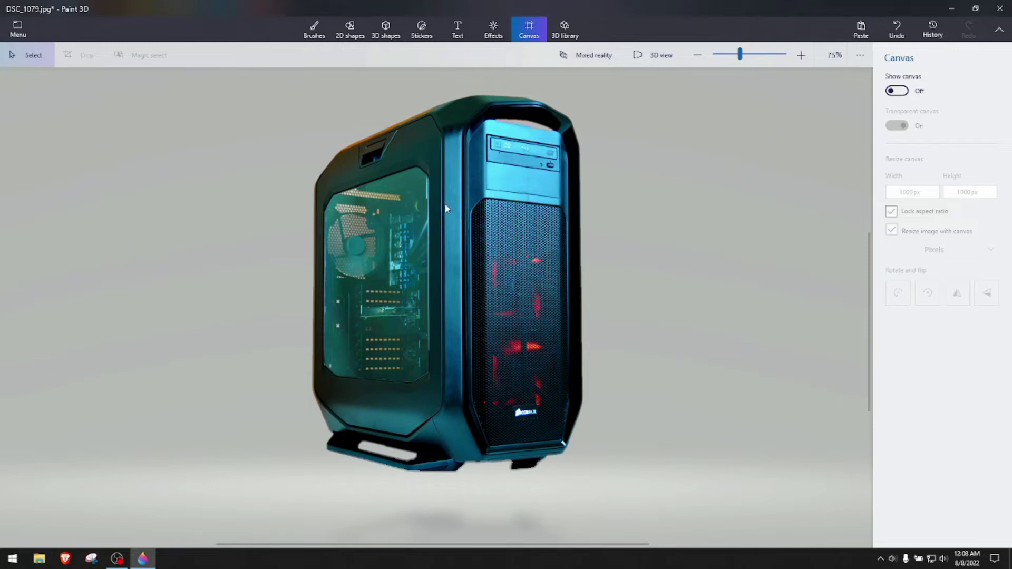
# - Export the cutout as a transparent PNG named Untitled to the Desktop, then quit Paint 3D without saving
pyautogui.click(14, 29)
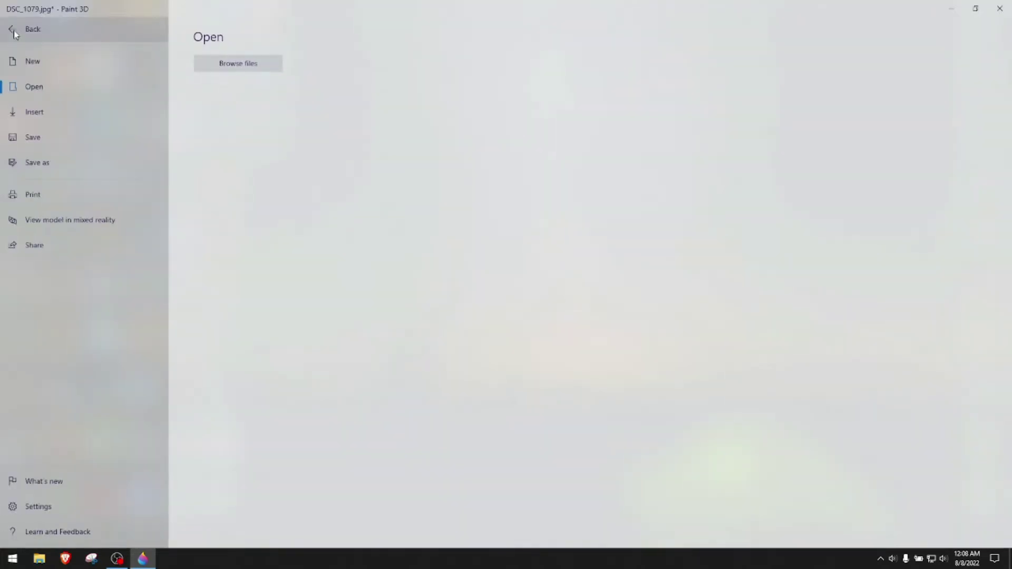
pyautogui.click(61, 164)
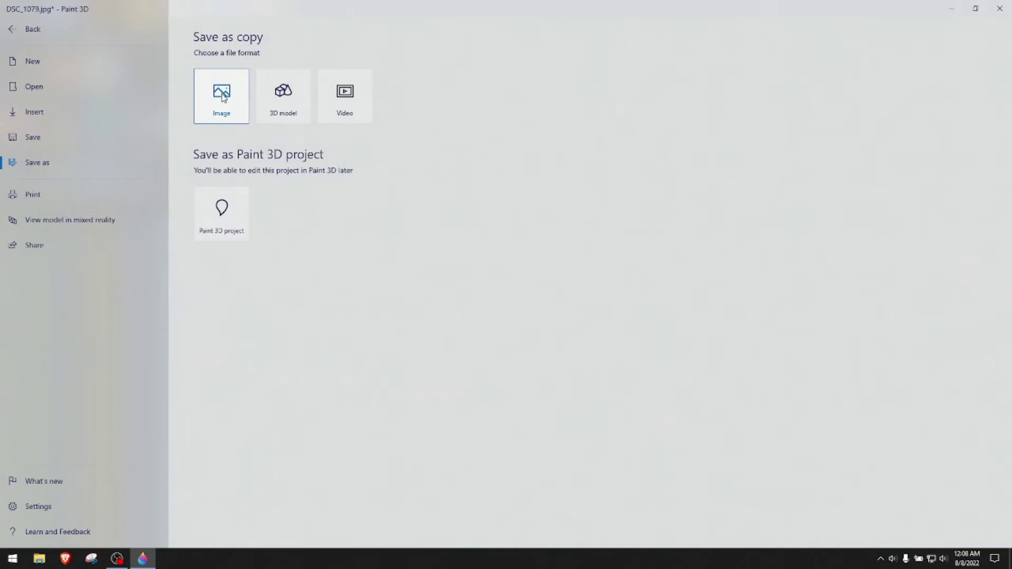
pyautogui.click(221, 96)
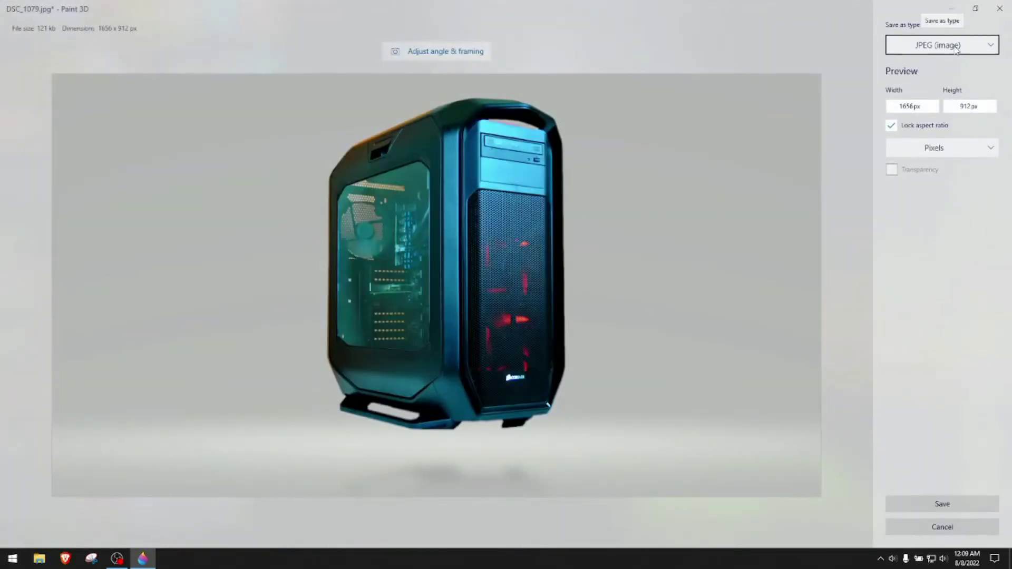
pyautogui.click(956, 46)
pyautogui.click(947, 27)
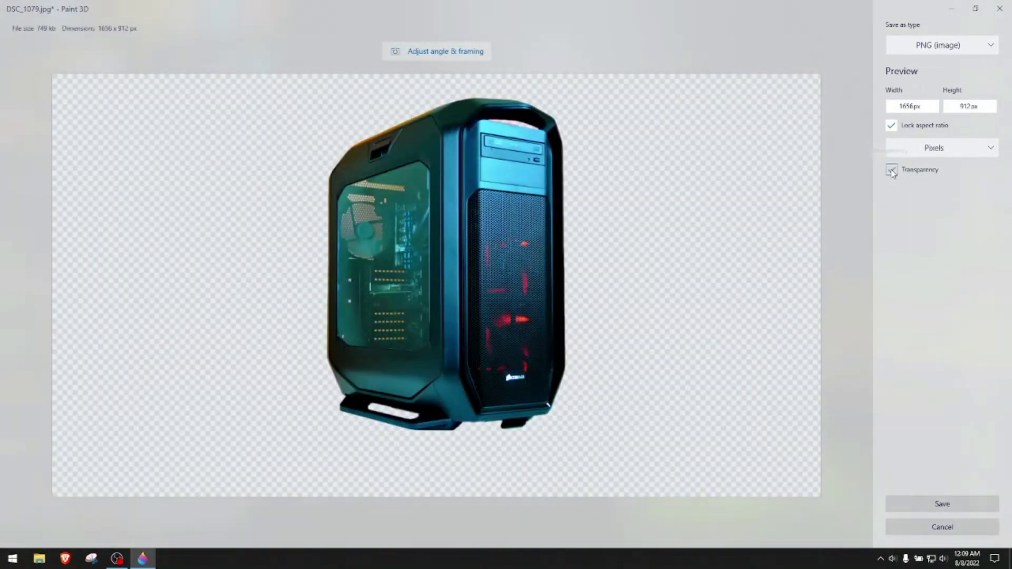
pyautogui.click(891, 172)
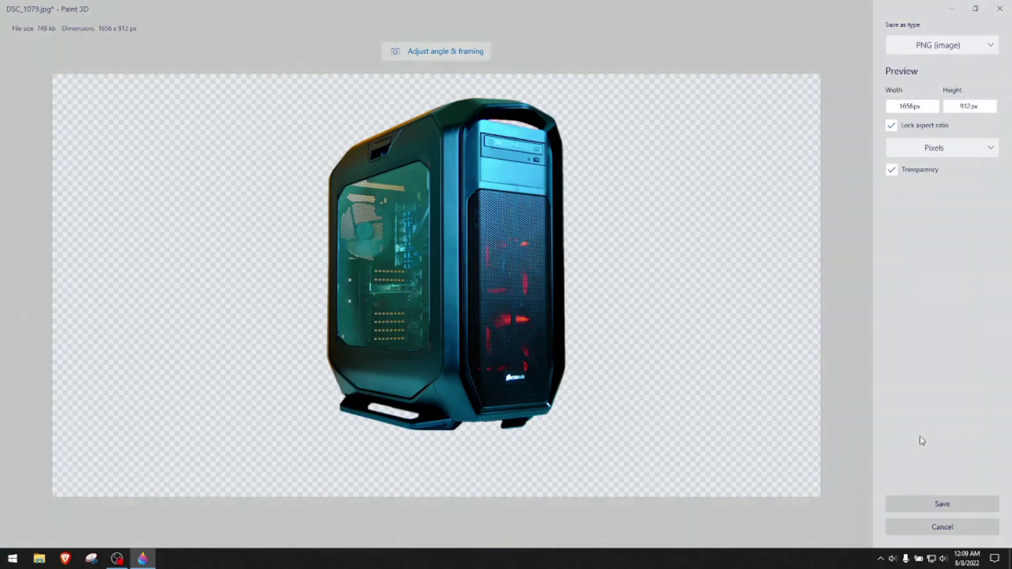
pyautogui.click(943, 506)
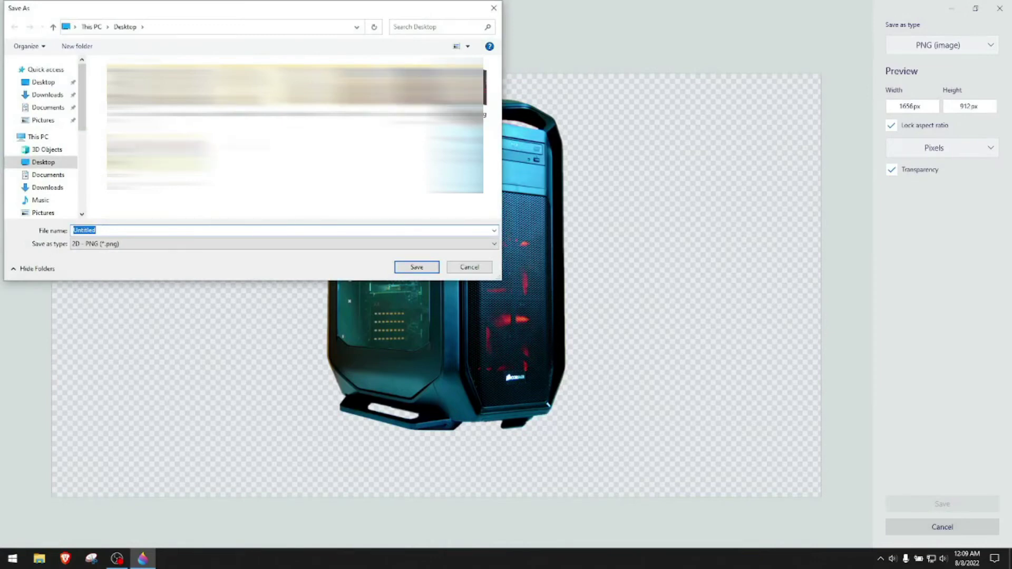
pyautogui.click(45, 84)
pyautogui.click(412, 267)
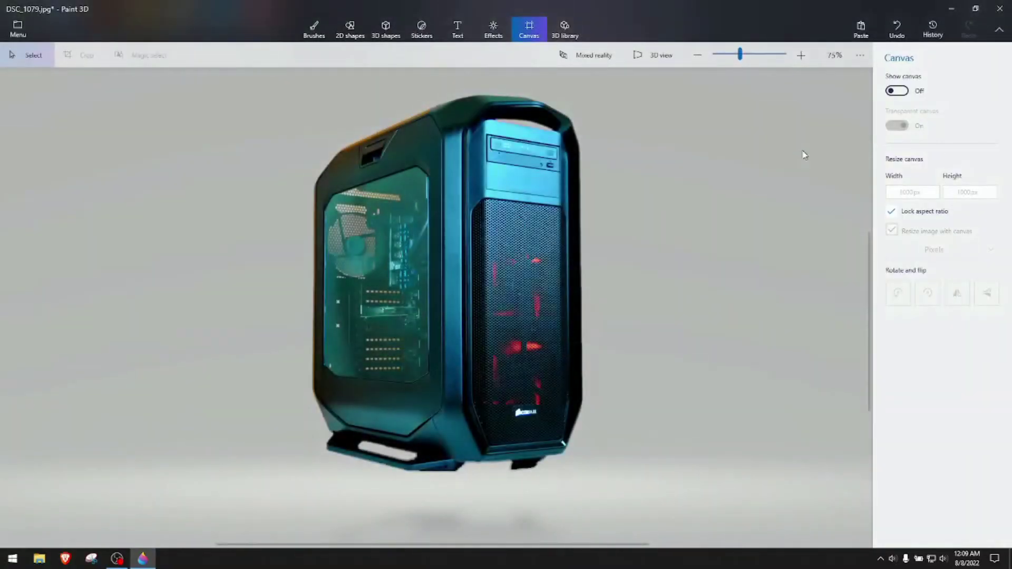
pyautogui.click(999, 8)
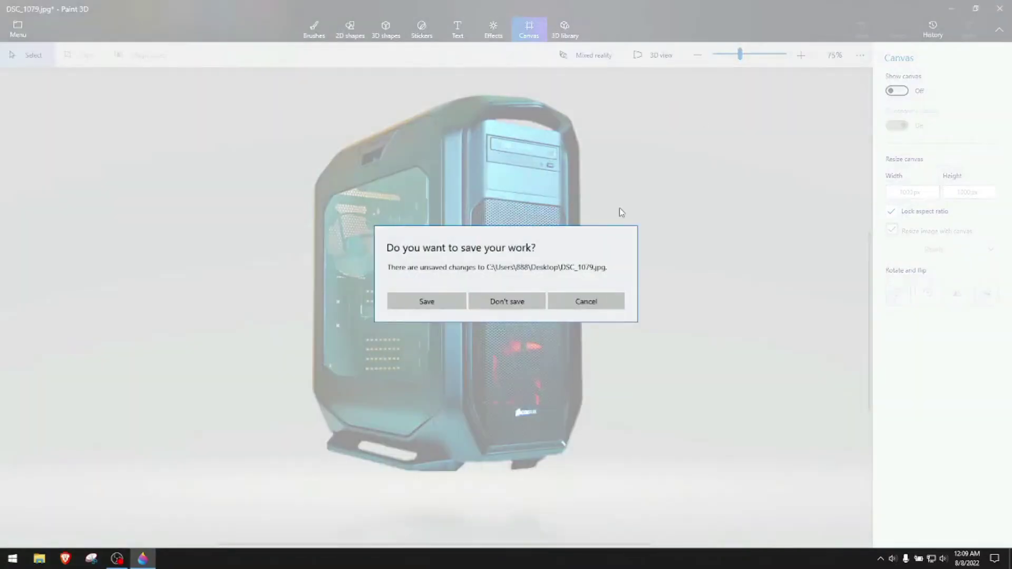
pyautogui.click(508, 311)
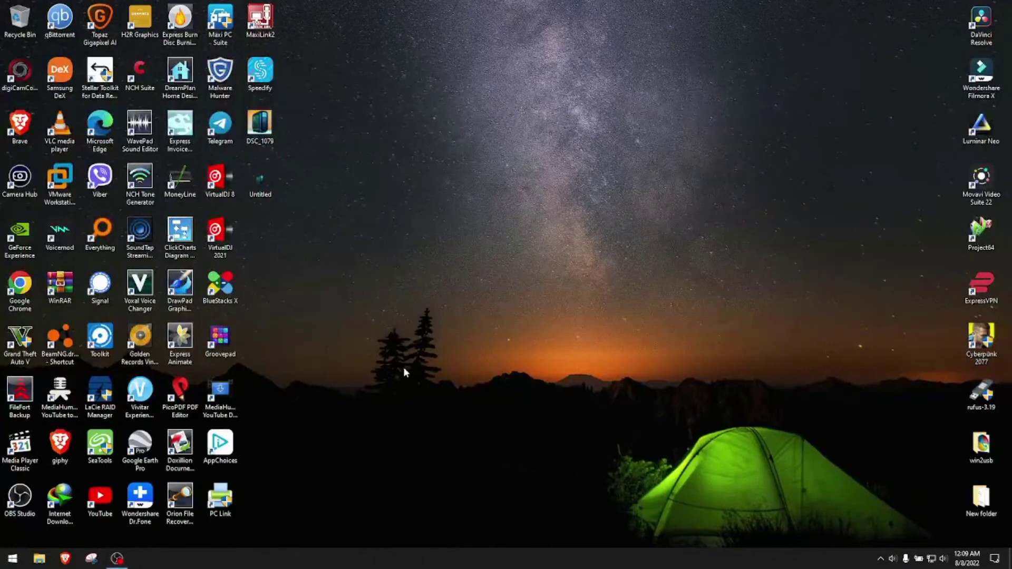
# - Search 'table' in Brave, save the round pedestal table photo to the Desktop, then open a new tab
pyautogui.click(66, 557)
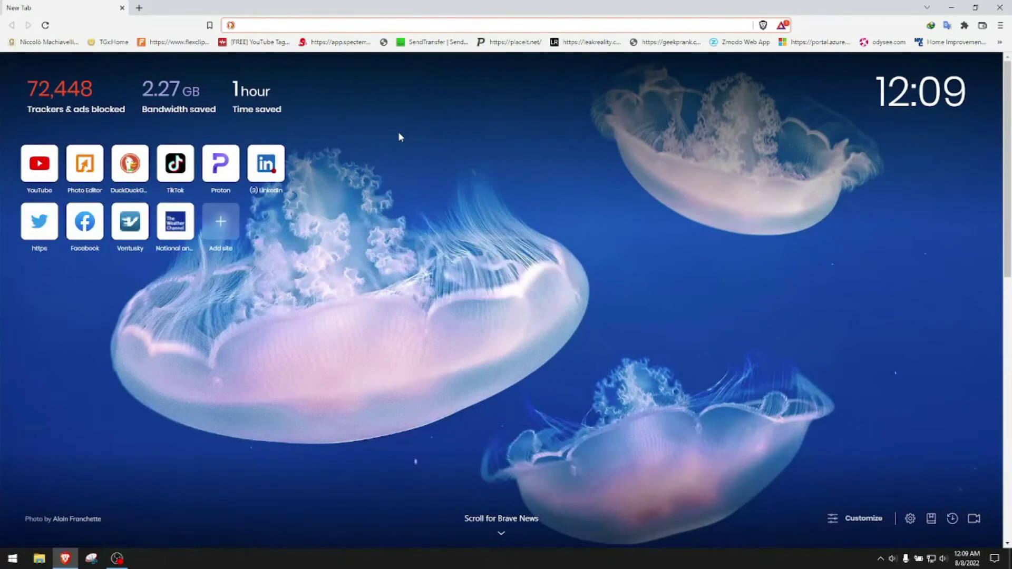
pyautogui.write('table')
pyautogui.press('Return')
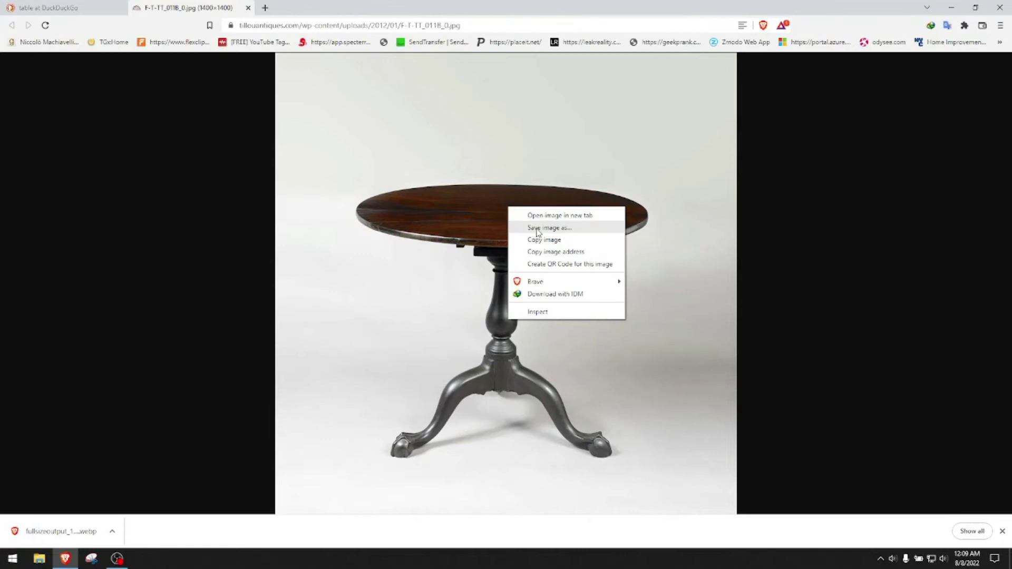
pyautogui.click(537, 232)
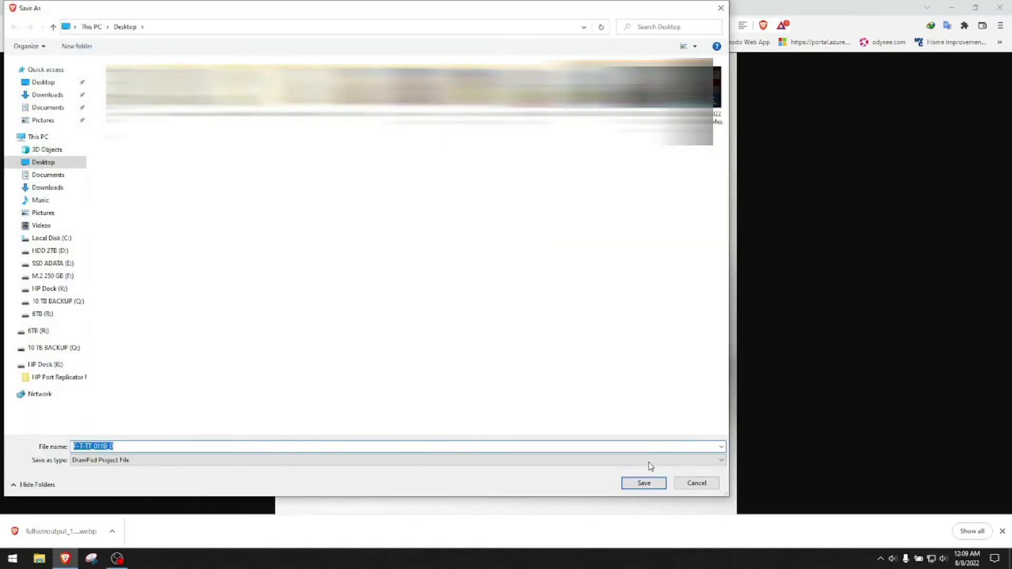
pyautogui.click(653, 482)
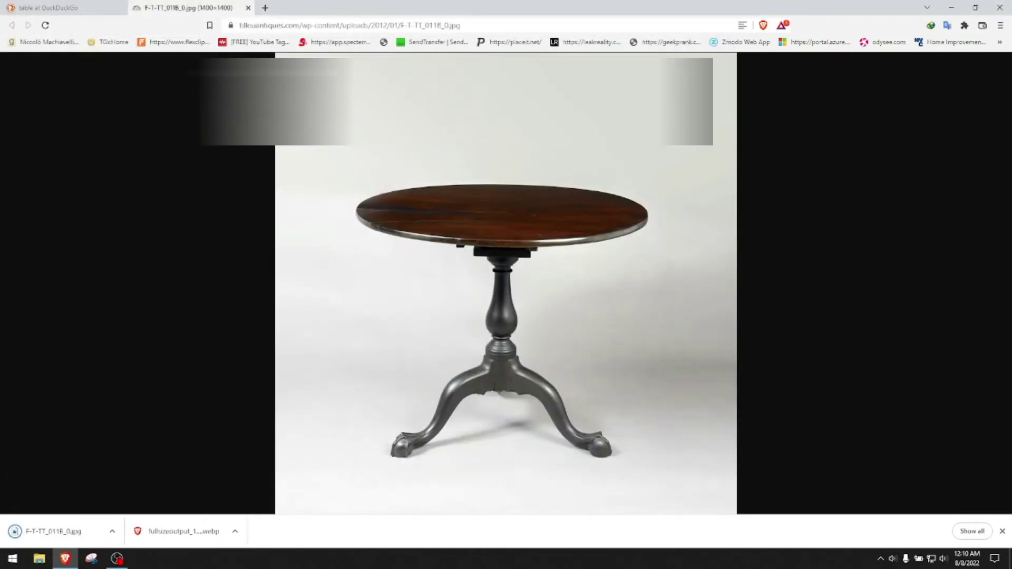
pyautogui.click(267, 9)
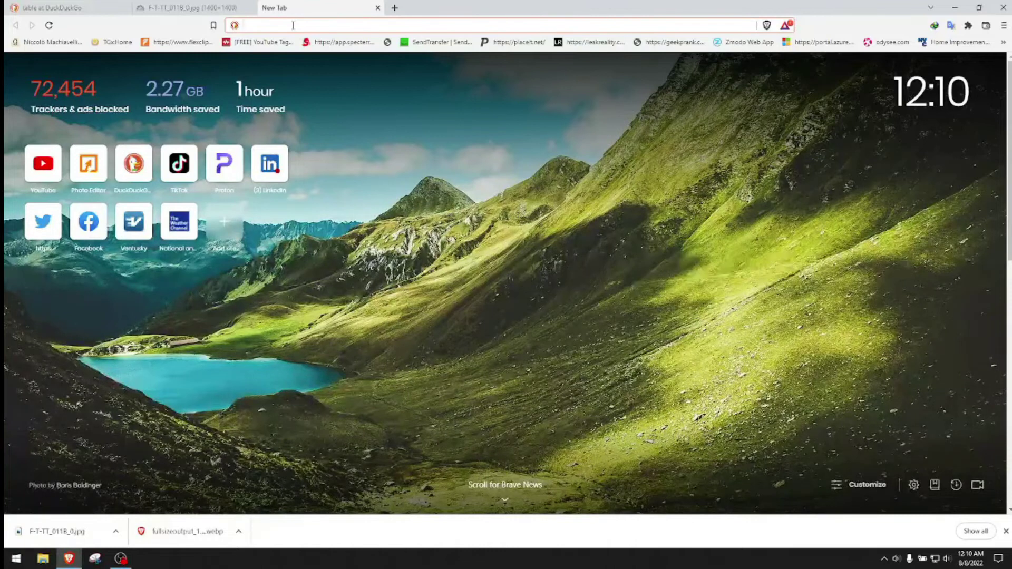
# - Load ipiccy.com, choose Edit a Photo, and open F-T-TT_0118_0 from the Desktop
pyautogui.click(1005, 531)
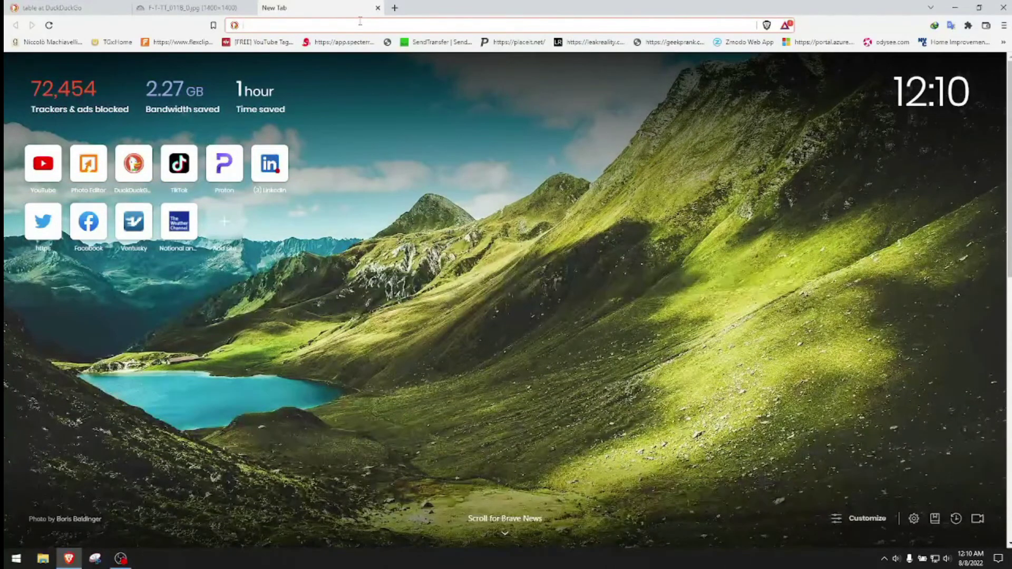
pyautogui.write('ipiccy.com')
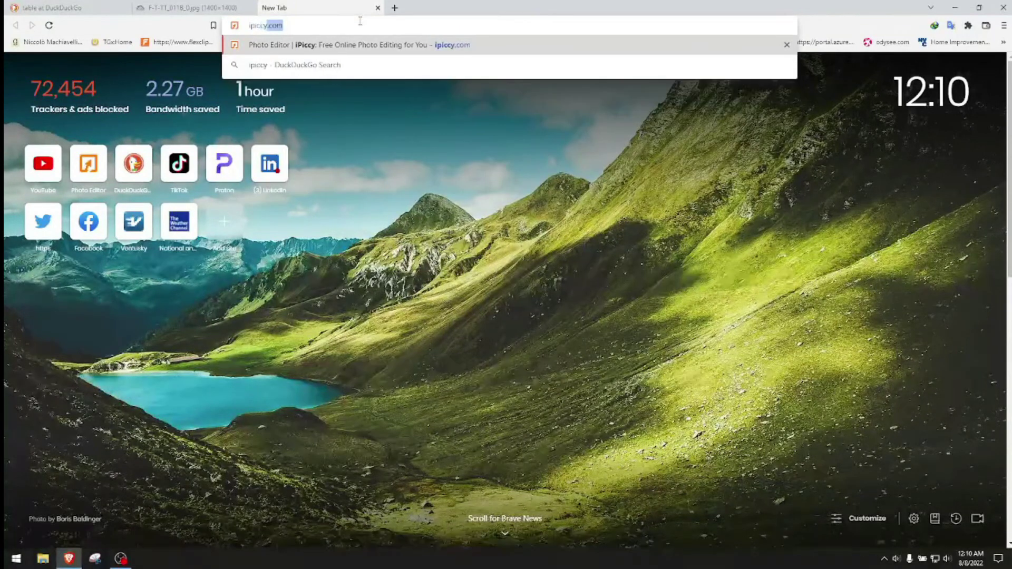
pyautogui.press('Return')
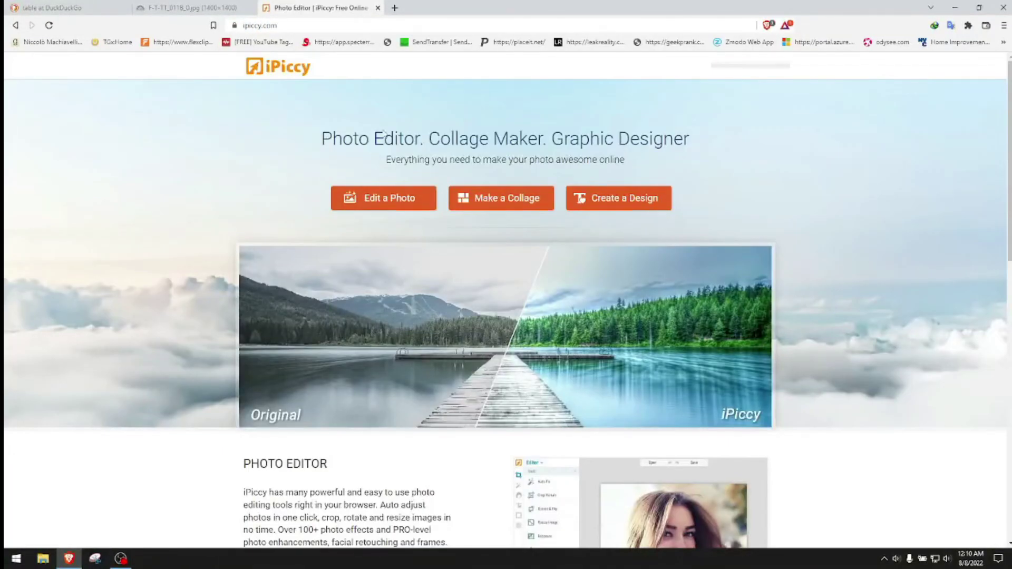
pyautogui.click(382, 200)
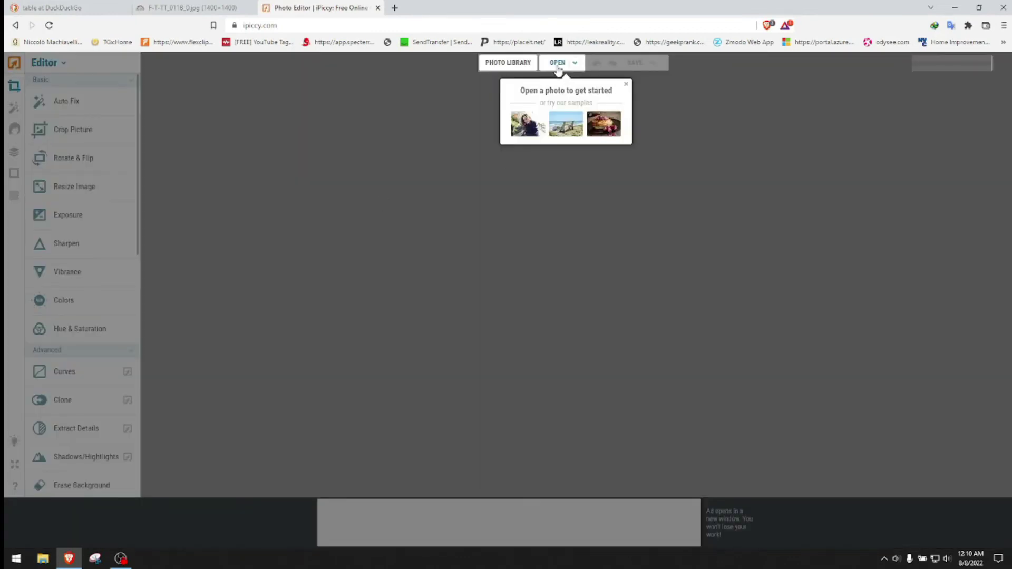
pyautogui.click(557, 63)
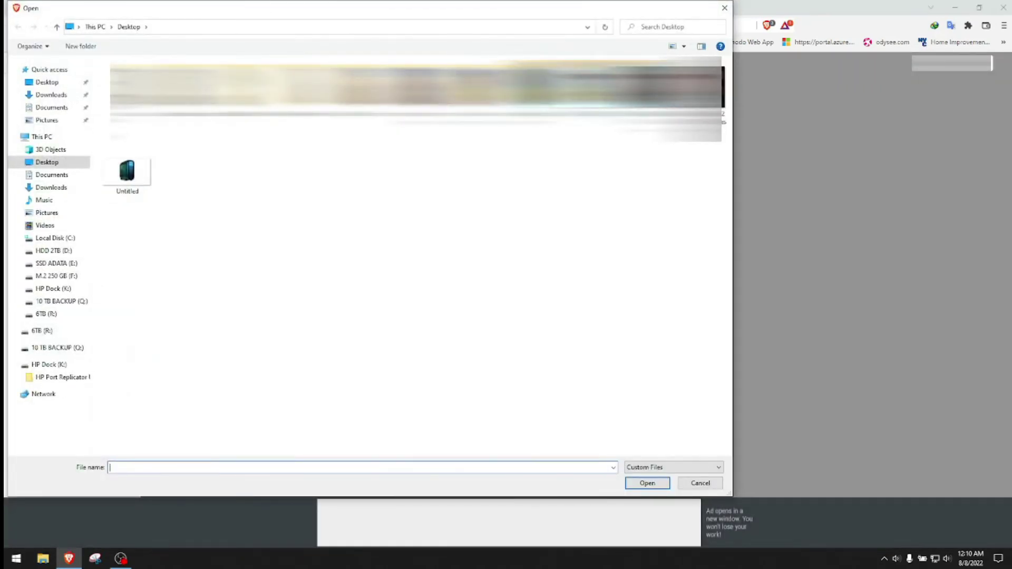
pyautogui.write('F-T-TT_0118_0')
pyautogui.click(643, 484)
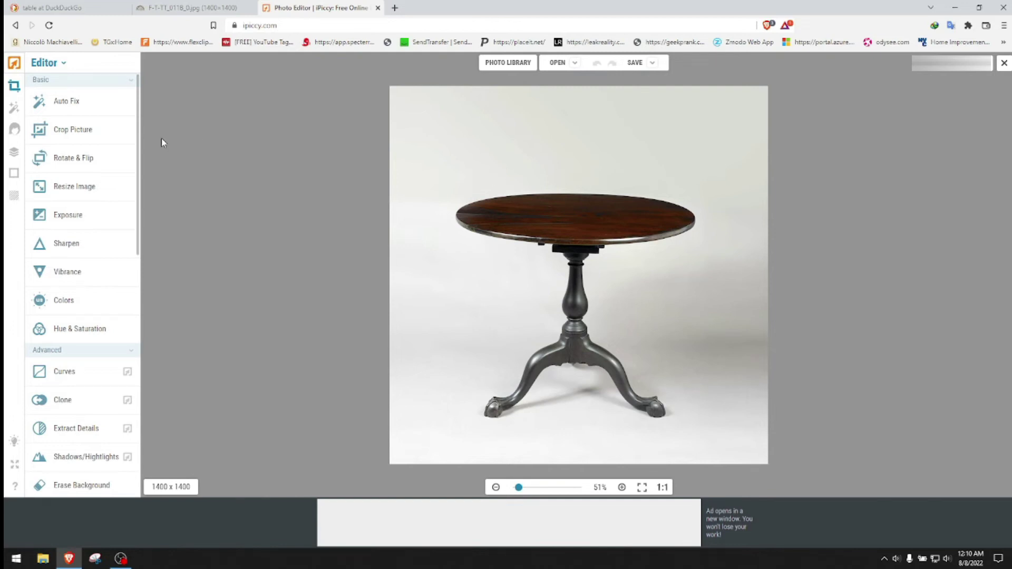
# - Crop the table photo to 1050 x 775 around the tabletop and show its layers
pyautogui.click(79, 131)
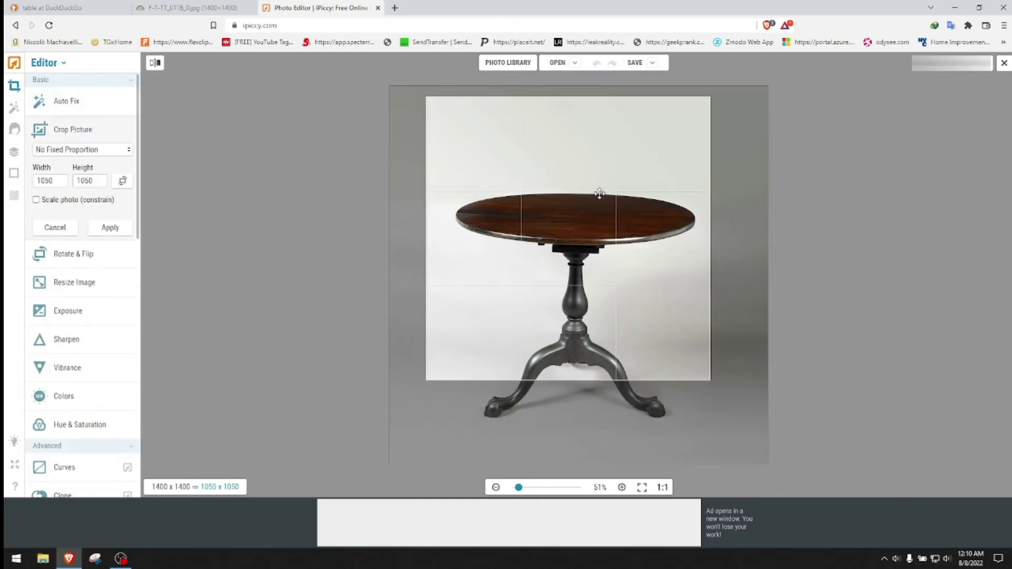
pyautogui.moveTo(599, 193); pyautogui.dragTo(605, 172)
pyautogui.moveTo(580, 373); pyautogui.dragTo(591, 296)
pyautogui.click(110, 228)
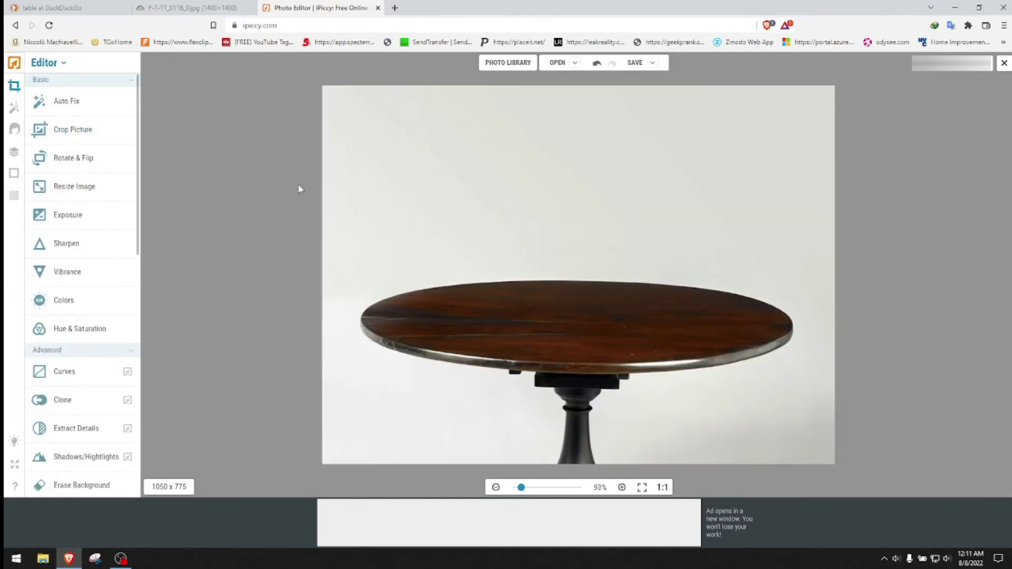
pyautogui.click(14, 158)
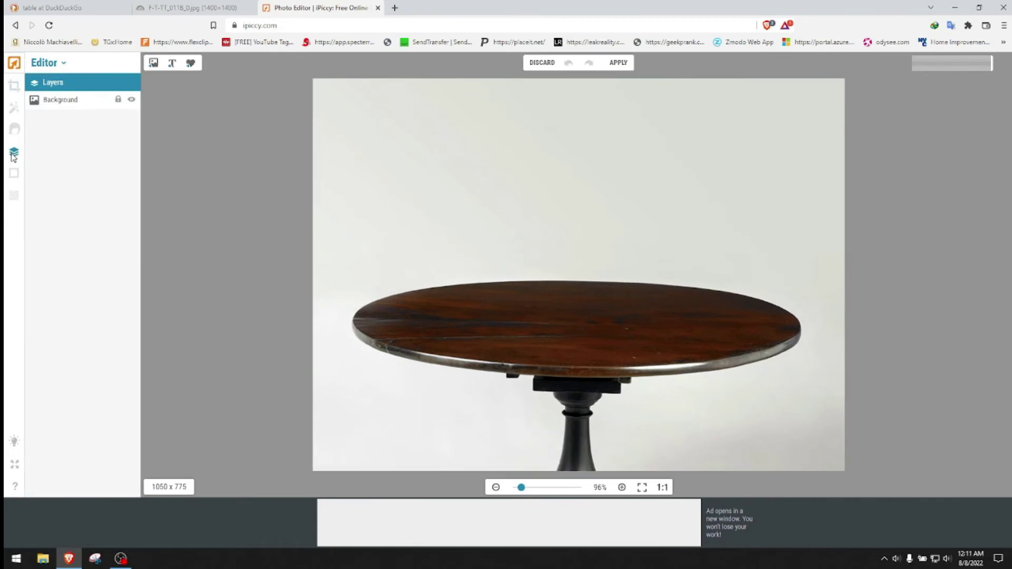
# - Add the cut-out PC tower PNG to the Photo Library and drop it onto the table photo
pyautogui.click(153, 63)
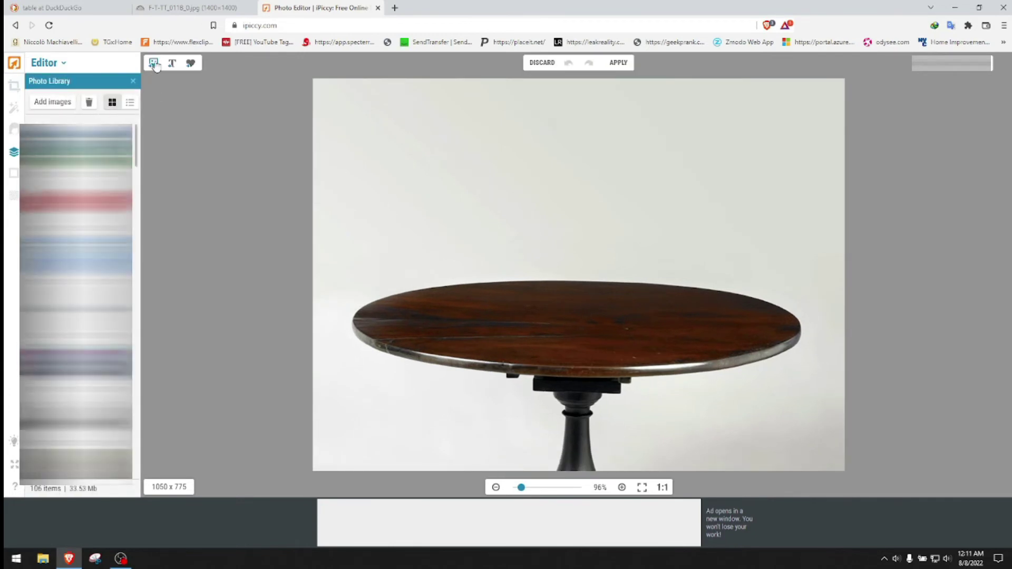
pyautogui.click(52, 102)
pyautogui.click(140, 166)
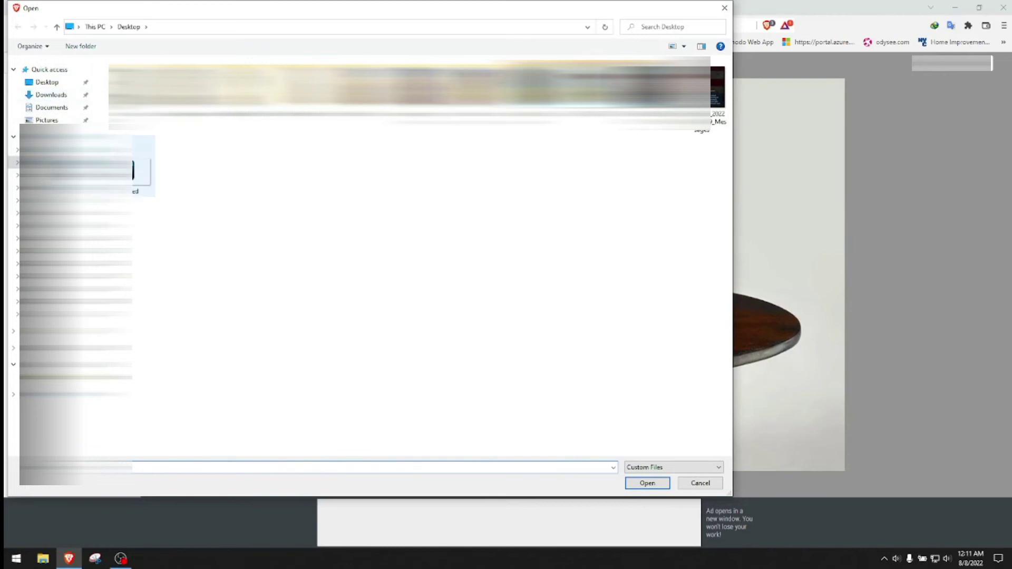
pyautogui.click(643, 487)
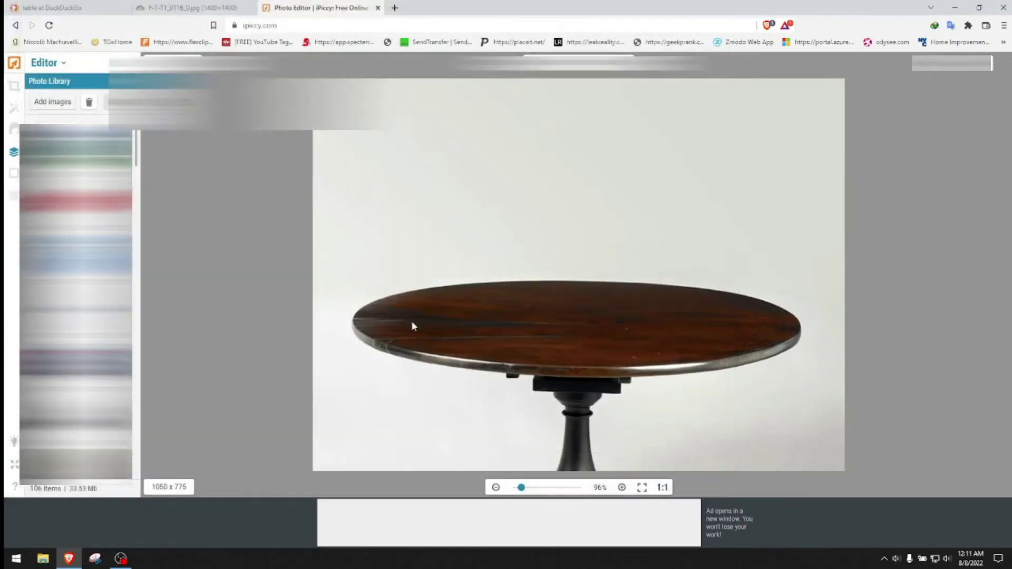
pyautogui.moveTo(75, 170); pyautogui.dragTo(577, 238)
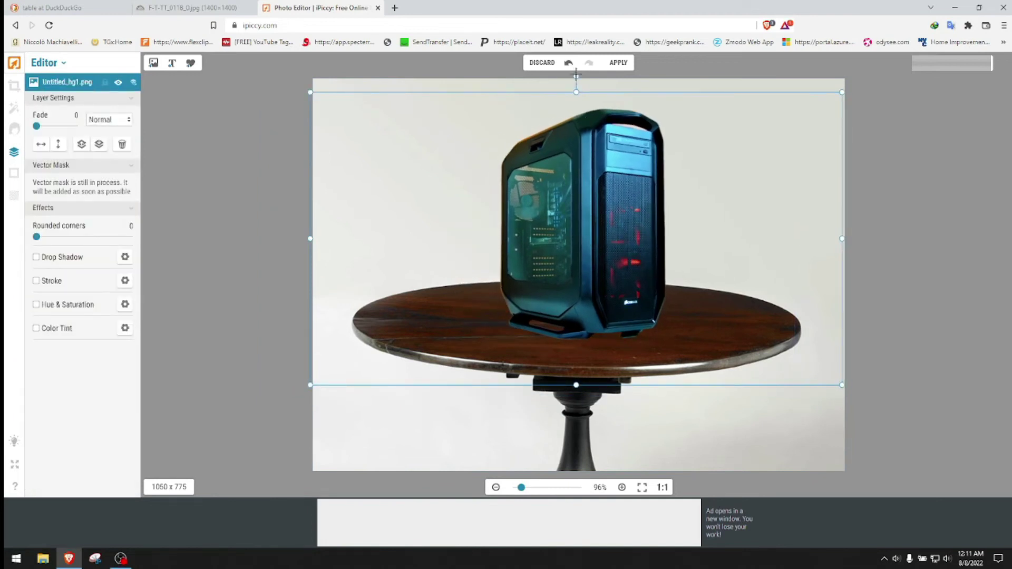
# - Stand the PC tower upright on the right of the tabletop, trying Darken before keeping Normal blending
pyautogui.moveTo(576, 76)
pyautogui.mouseDown()
pyautogui.moveTo(590, 77)
pyautogui.moveTo(580, 84)
pyautogui.mouseUp()
pyautogui.moveTo(594, 215); pyautogui.dragTo(706, 217)
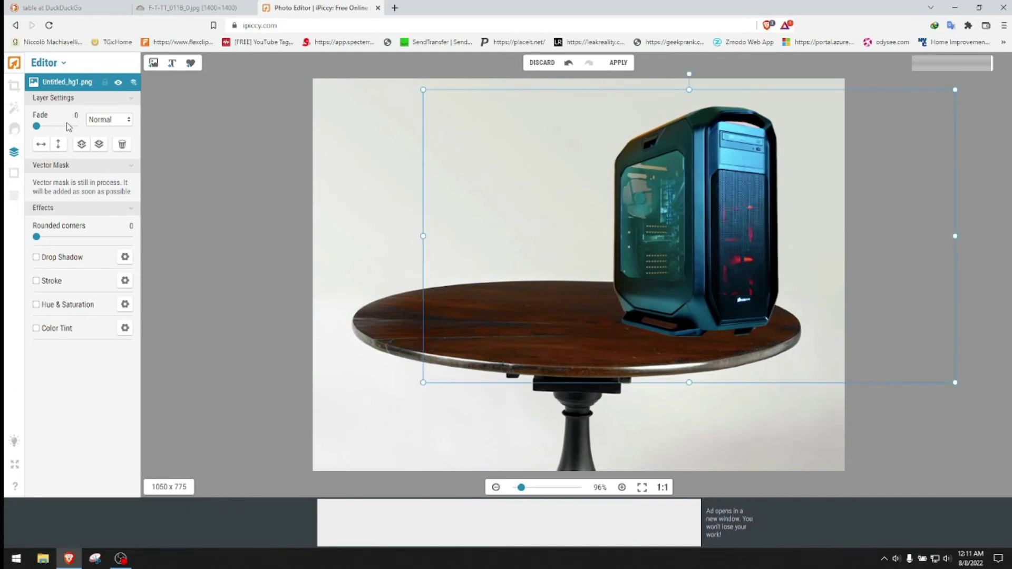
pyautogui.click(96, 120)
pyautogui.click(109, 145)
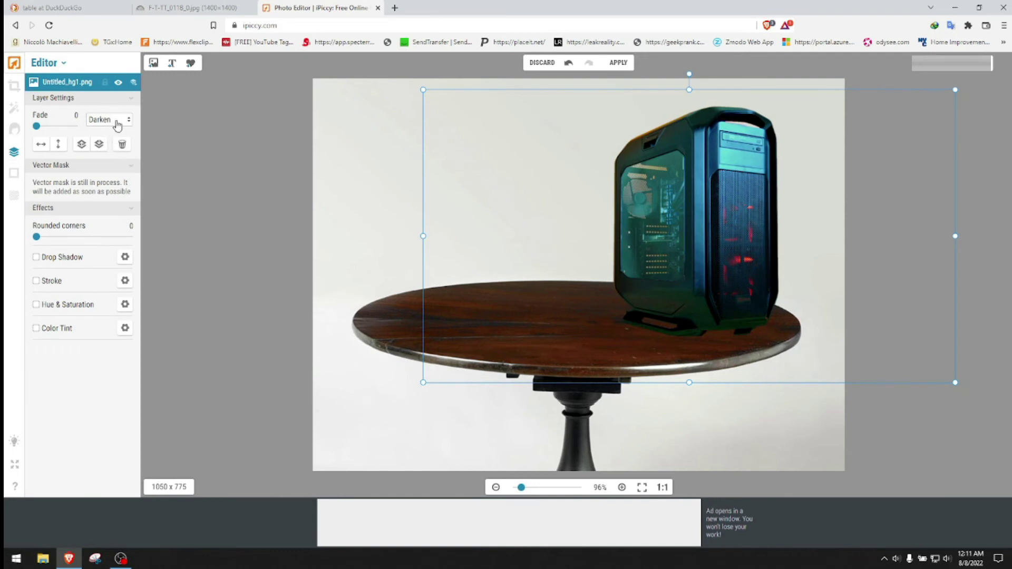
pyautogui.click(116, 121)
pyautogui.click(102, 132)
pyautogui.click(240, 181)
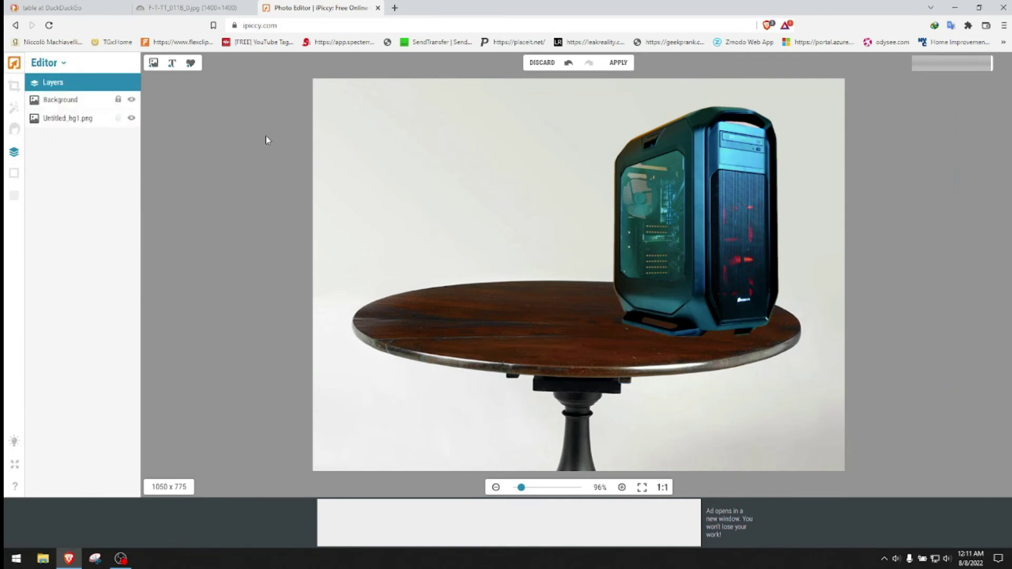
# - Flatten the composite and save it to the Desktop as 'nameless table' at Highest quality
pyautogui.click(615, 62)
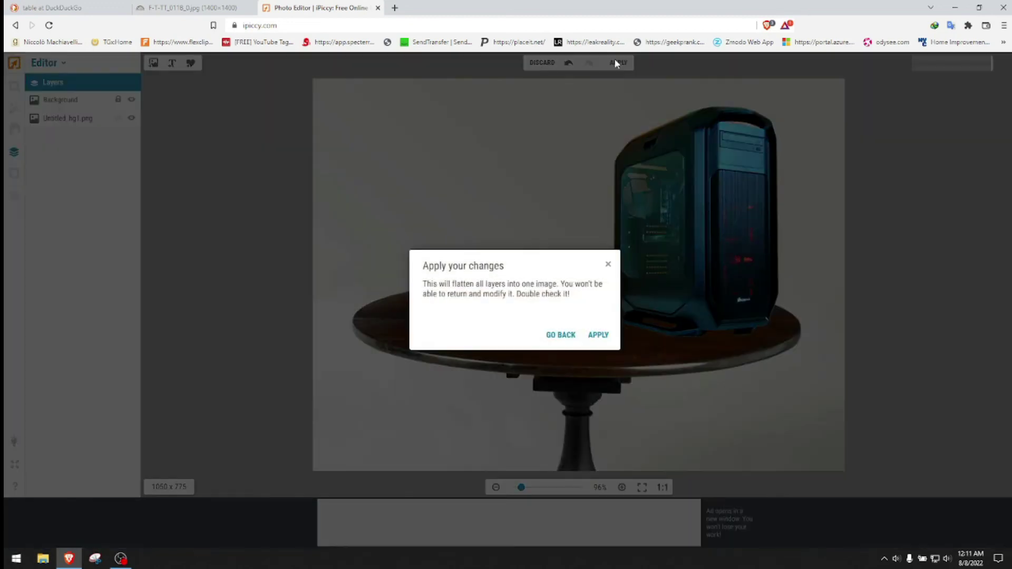
pyautogui.click(599, 334)
pyautogui.click(634, 62)
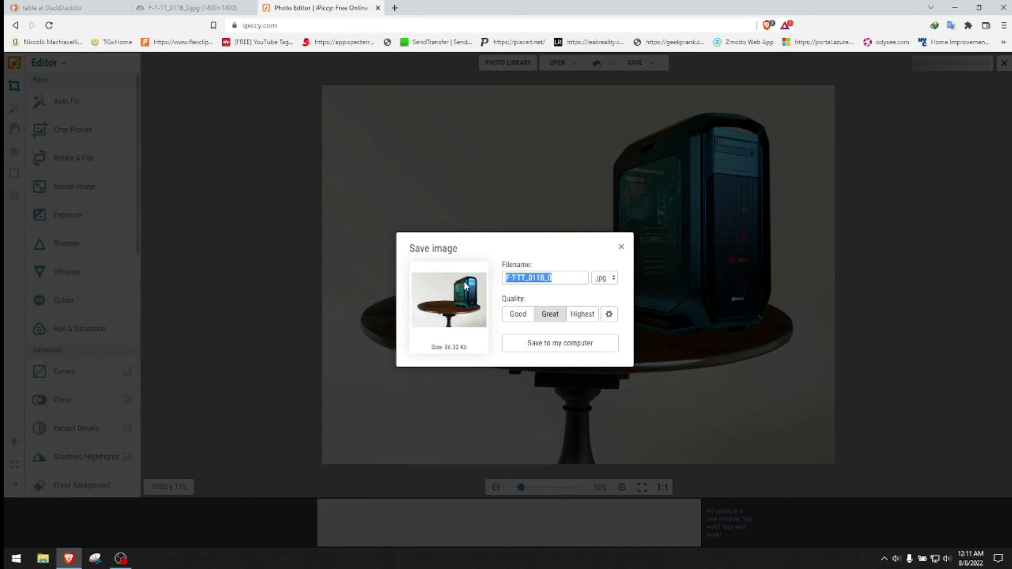
pyautogui.write('nameless table')
pyautogui.click(582, 314)
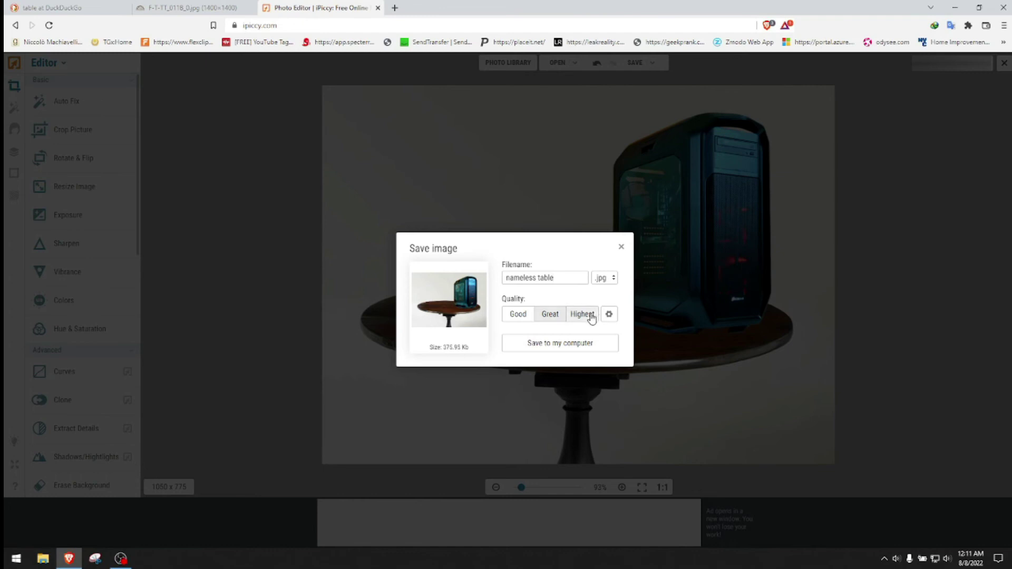
pyautogui.click(559, 355)
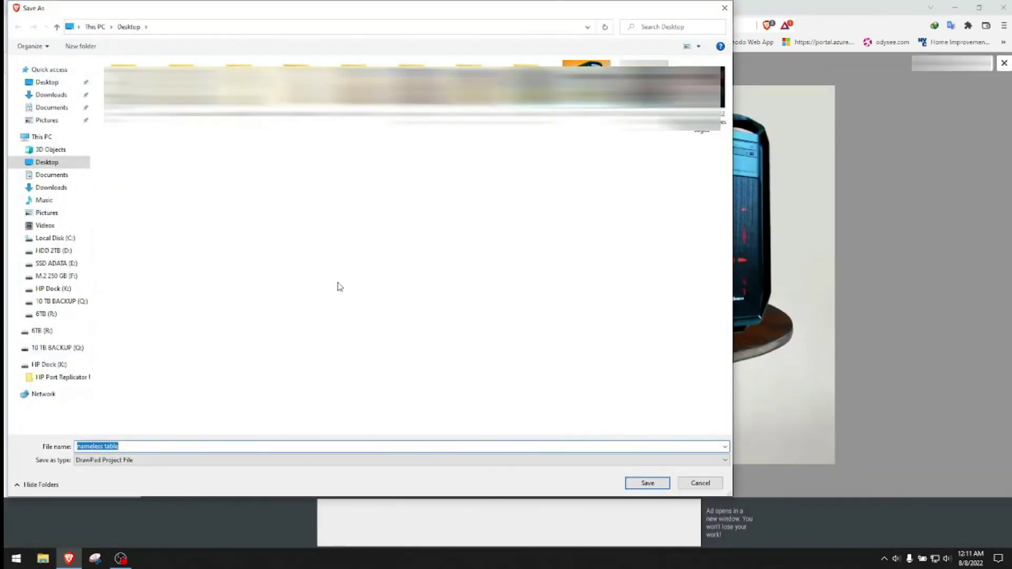
pyautogui.click(51, 83)
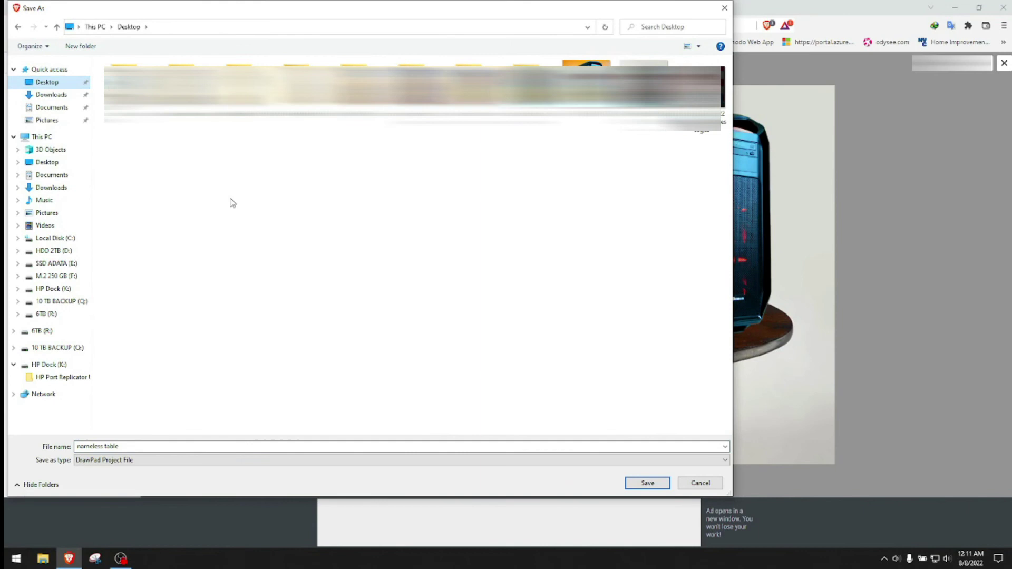
pyautogui.click(645, 482)
pyautogui.click(380, 402)
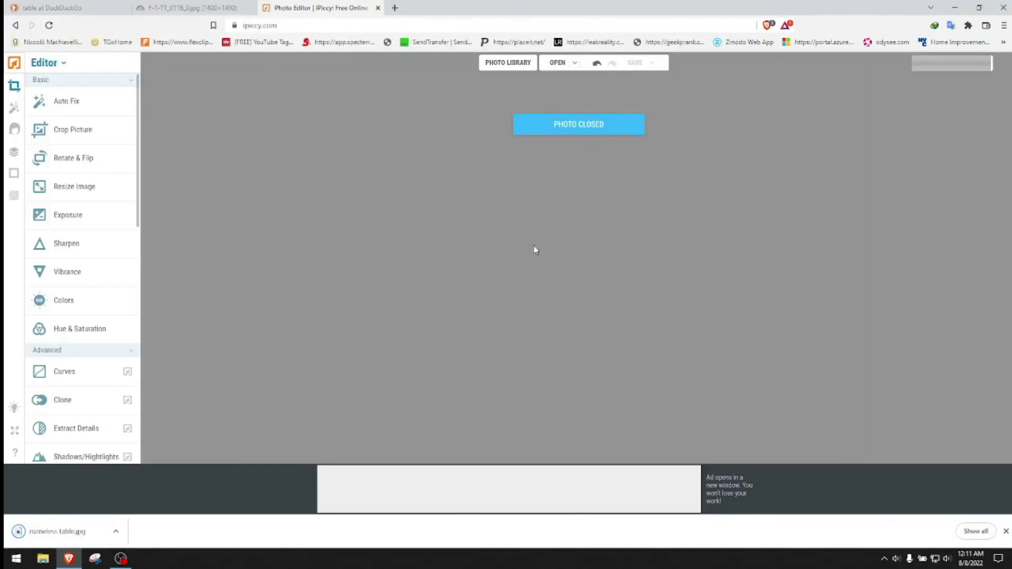
# - Open nameless table.jpg from the desktop in Windows Photos to view the composite
pyautogui.press('super+d')
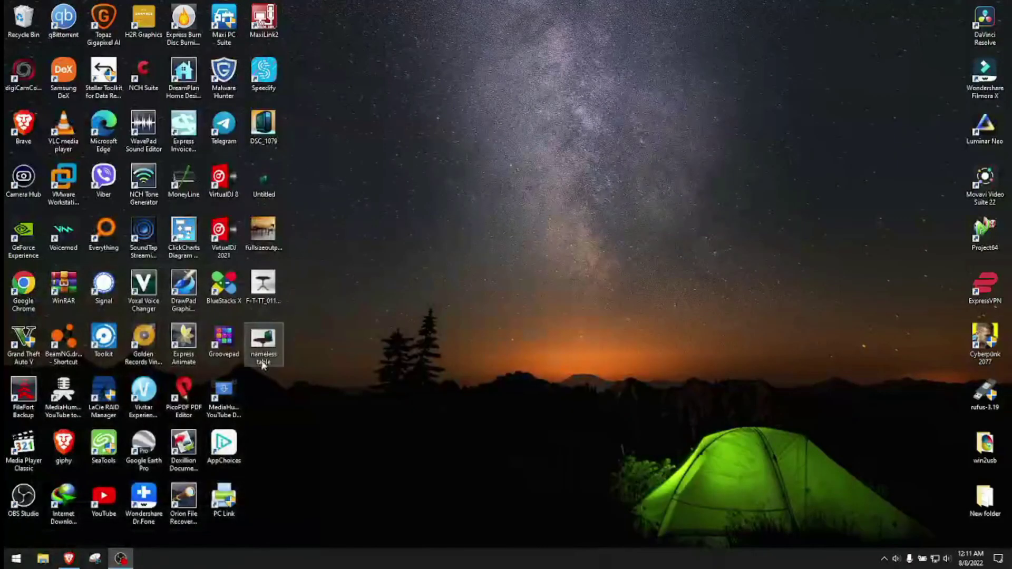
pyautogui.doubleClick(263, 342)
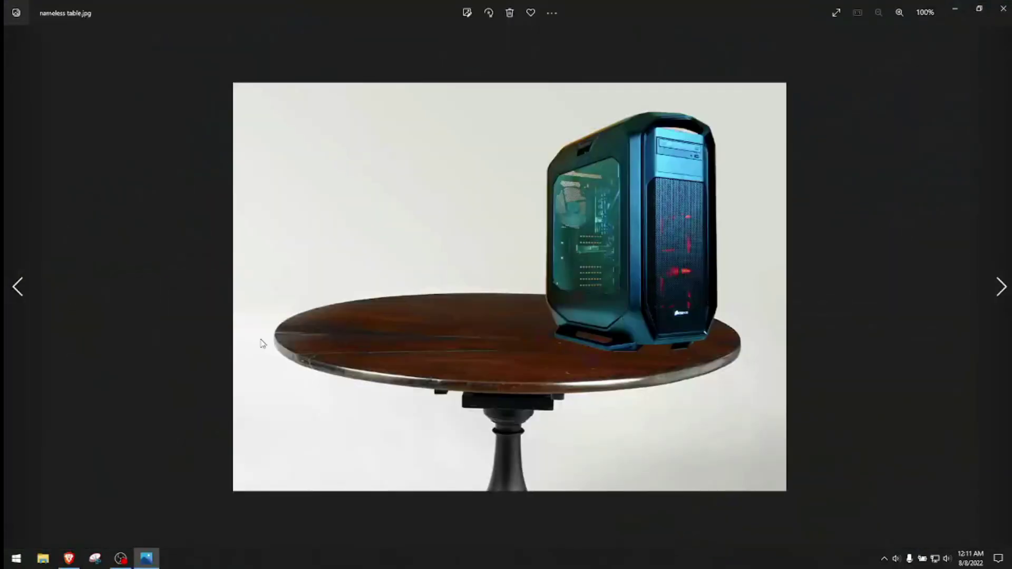